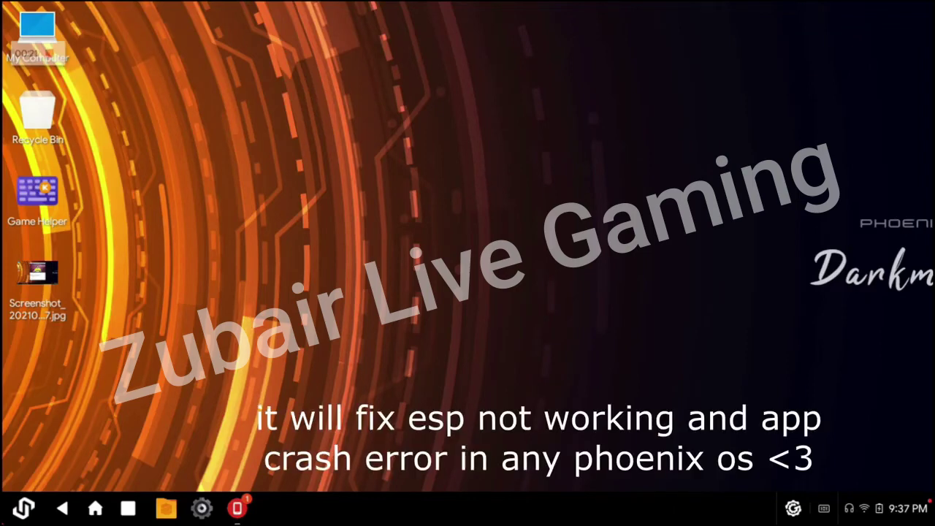
Open ZArchiver and extract Native Bridge Fix.7z in place in the internal storage root folder
drag(156, 344, 387, 442)
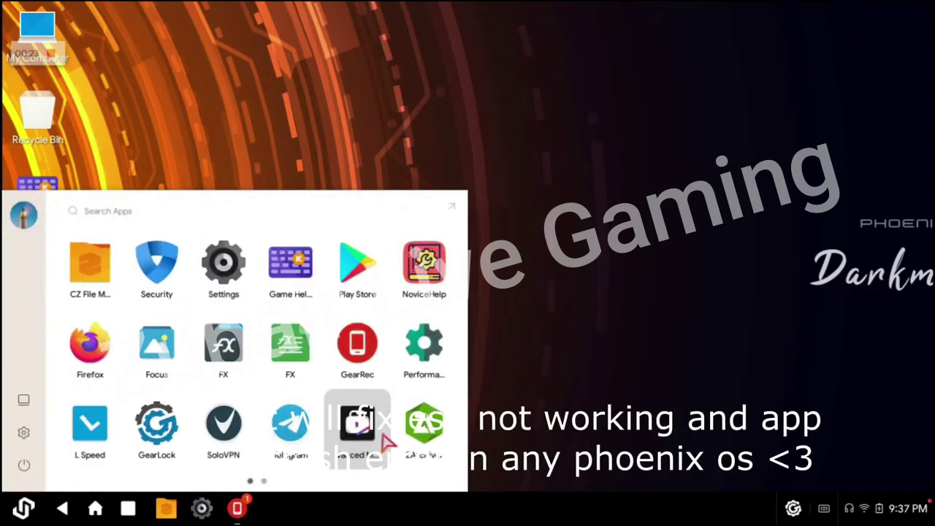
click(424, 430)
scroll(504, 353, down, 5)
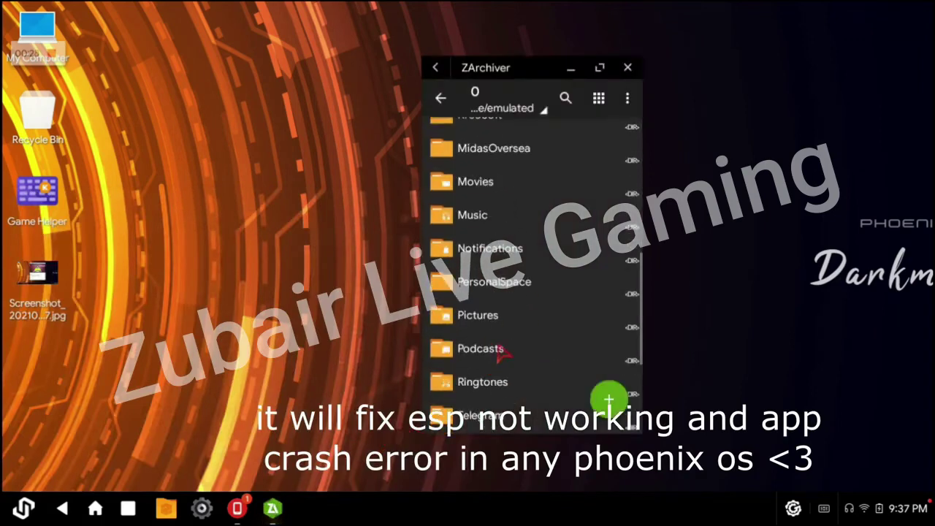
scroll(502, 351, down, 3)
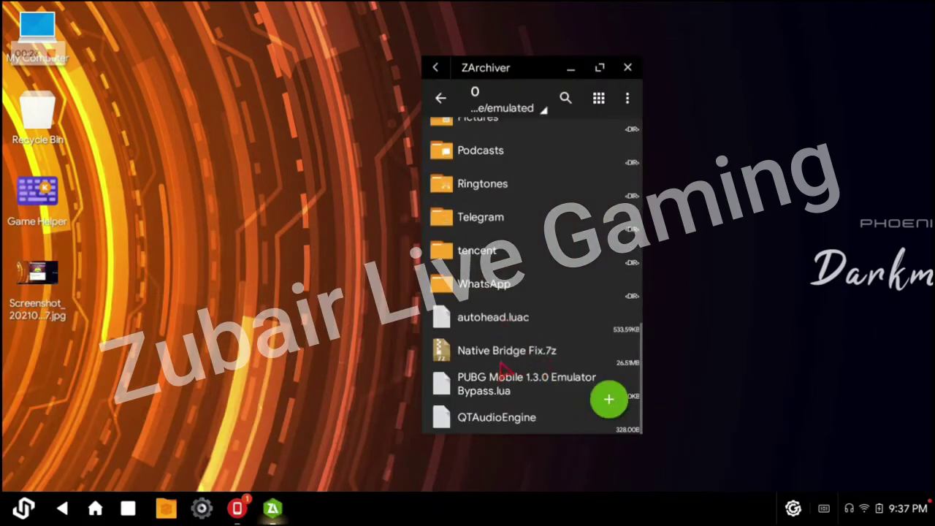
click(527, 364)
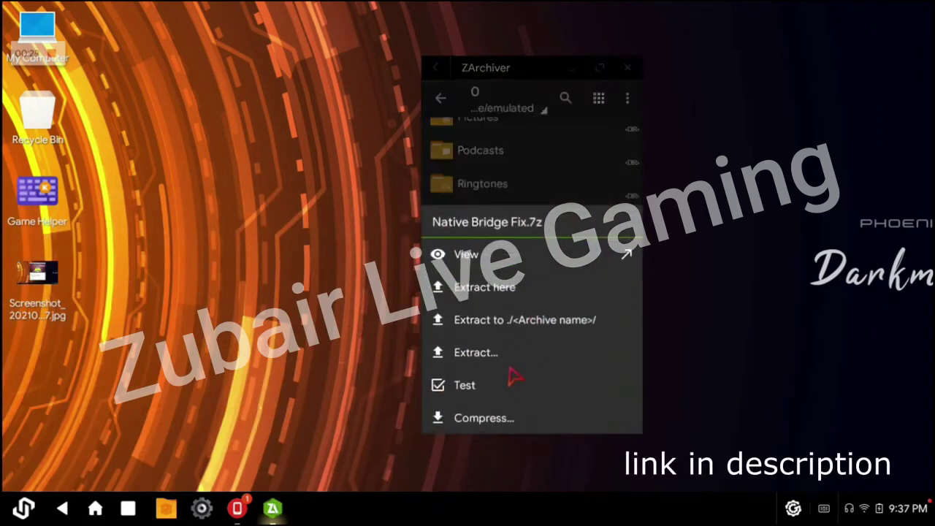
click(488, 298)
Extract BridgeAllinOne.zip in place within the nested Native Bridge Fix folder and close ZArchiver
scroll(548, 299, up, 2)
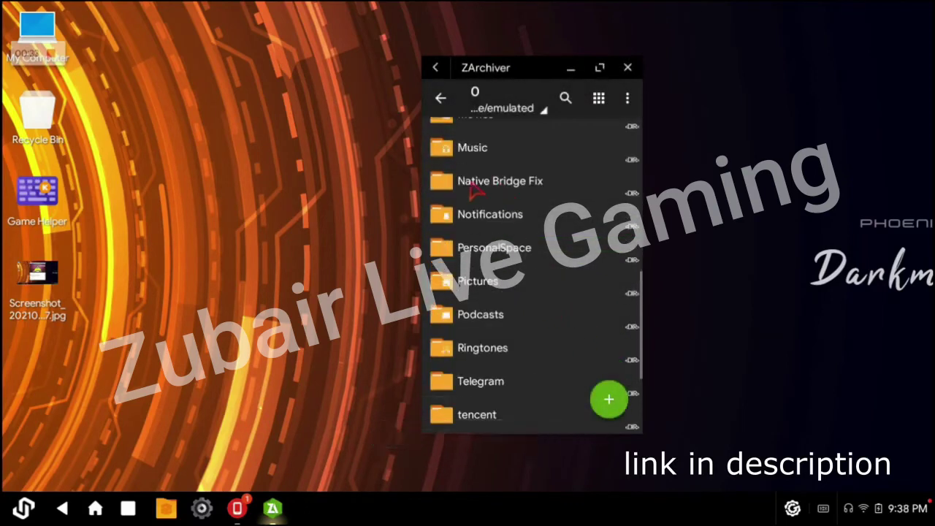
click(511, 182)
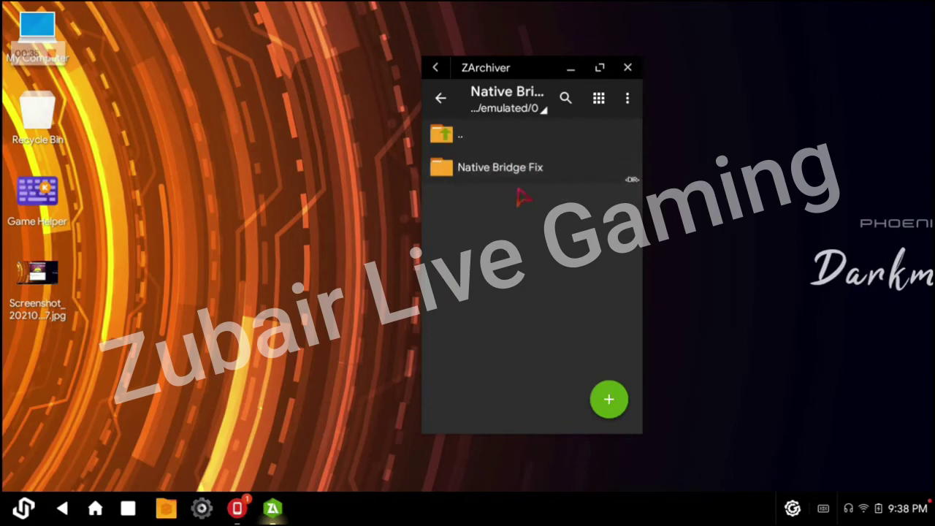
click(515, 179)
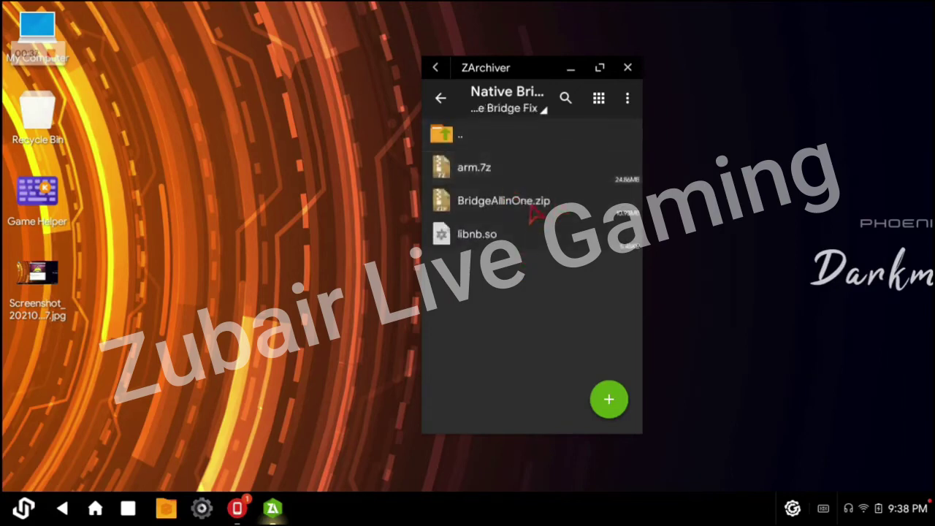
click(522, 210)
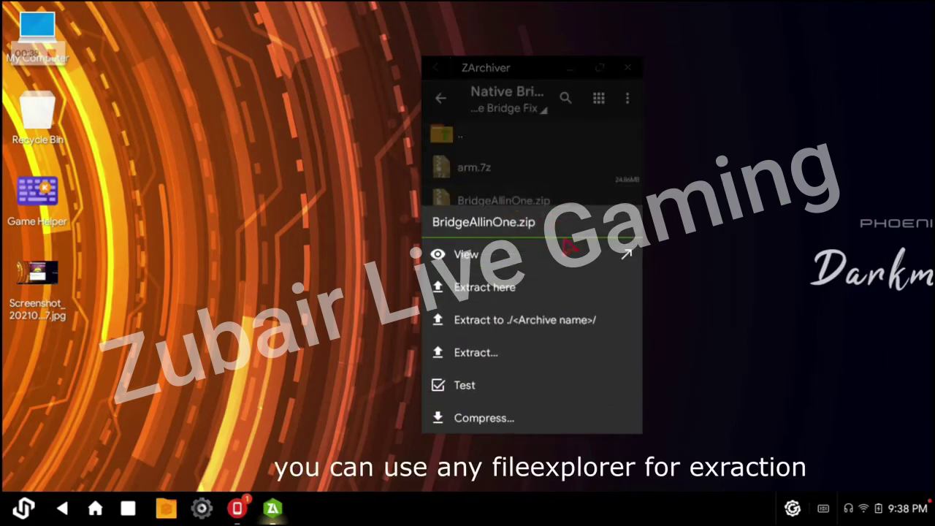
click(512, 290)
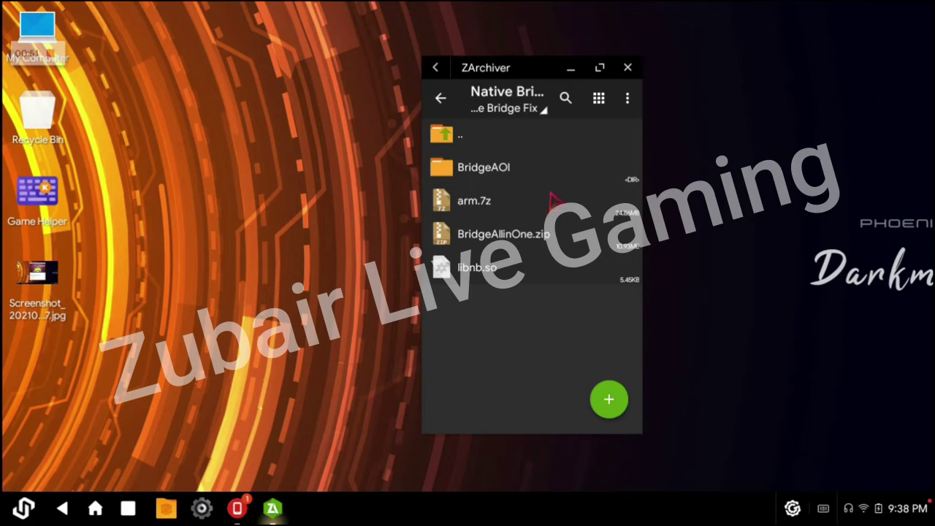
click(626, 70)
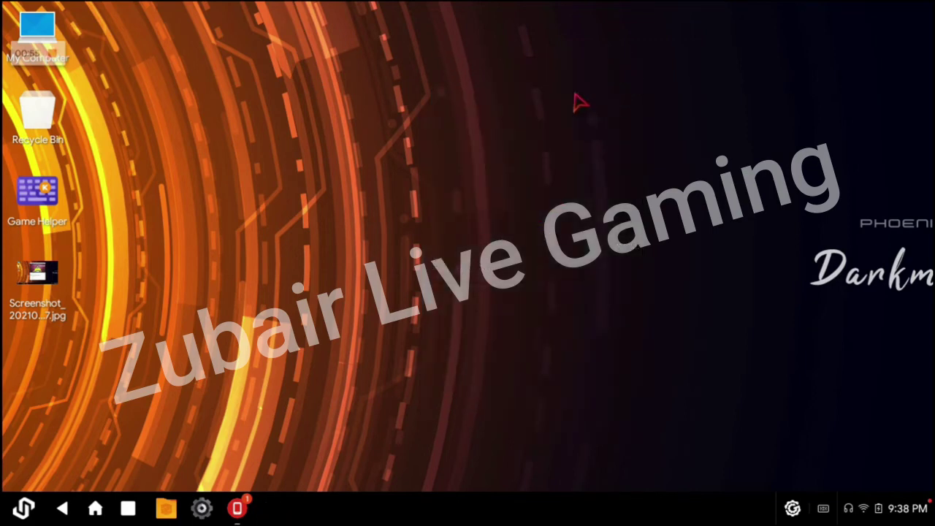
Switch to the FX file manager and copy libnb.so from the nested Native Bridge Fix folder in Main Storage
click(22, 509)
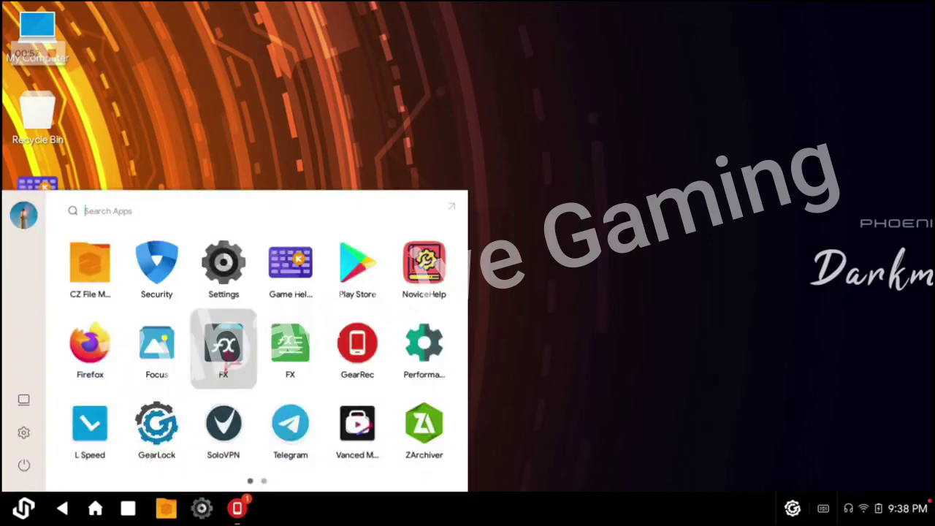
click(224, 351)
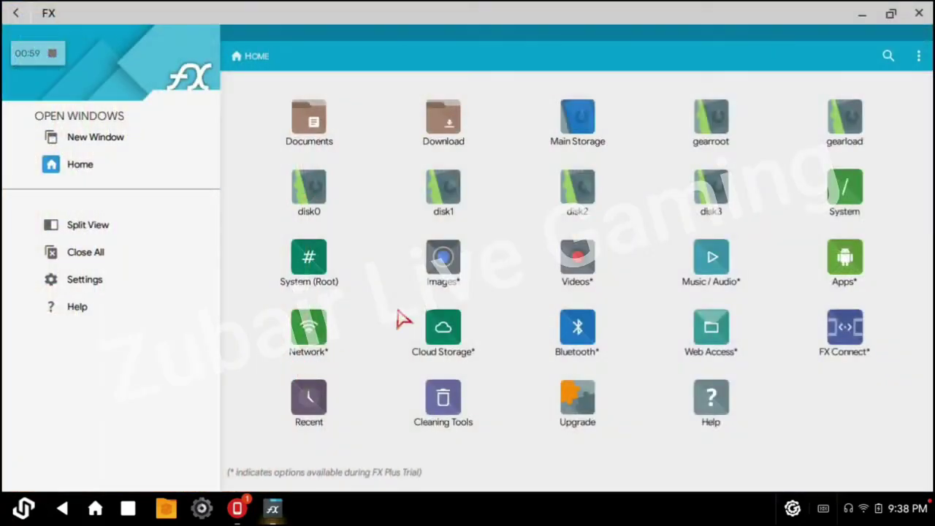
click(577, 123)
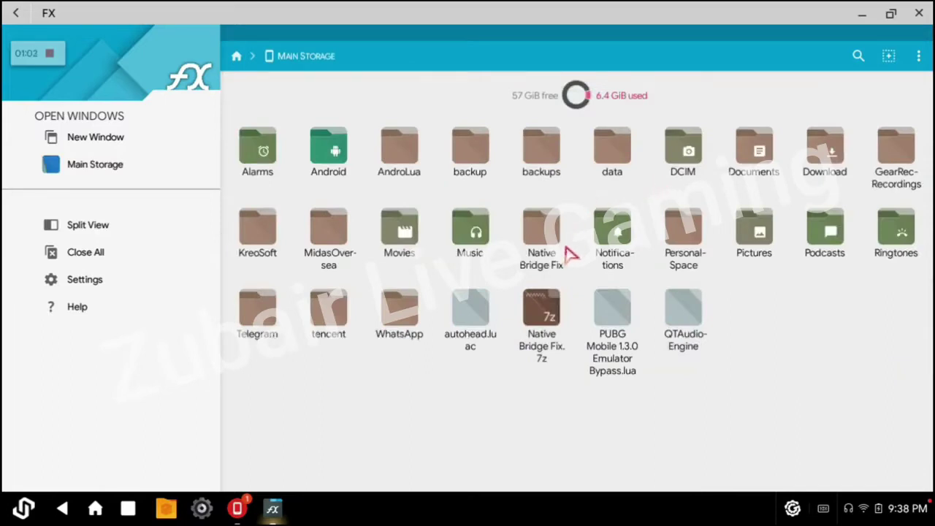
click(542, 247)
click(256, 123)
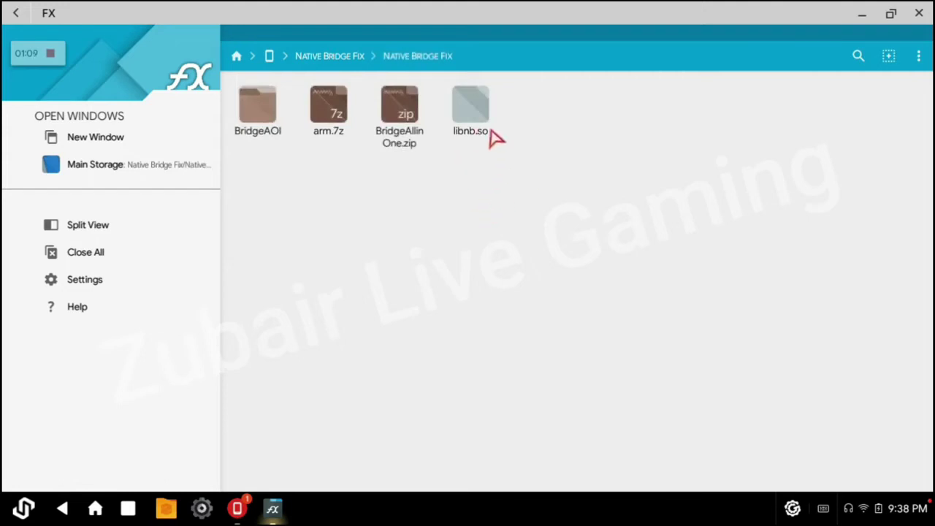
click(498, 139)
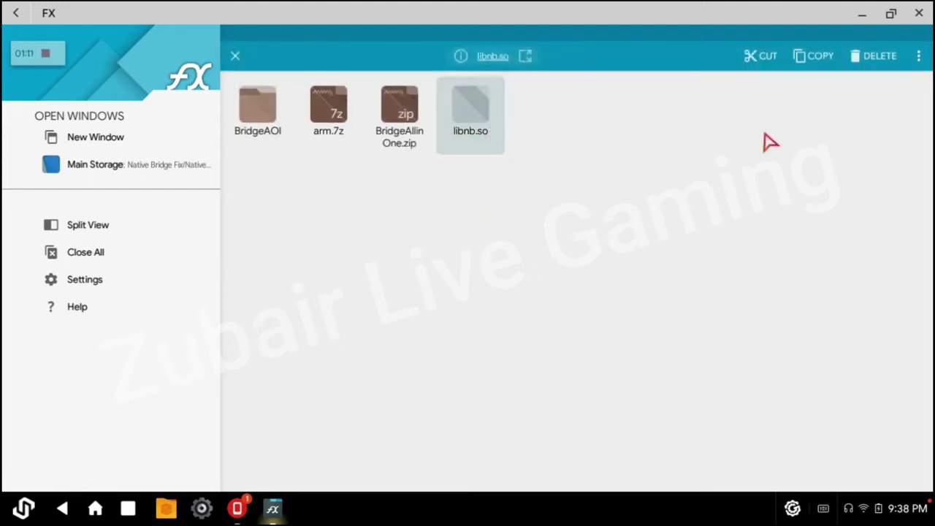
click(815, 60)
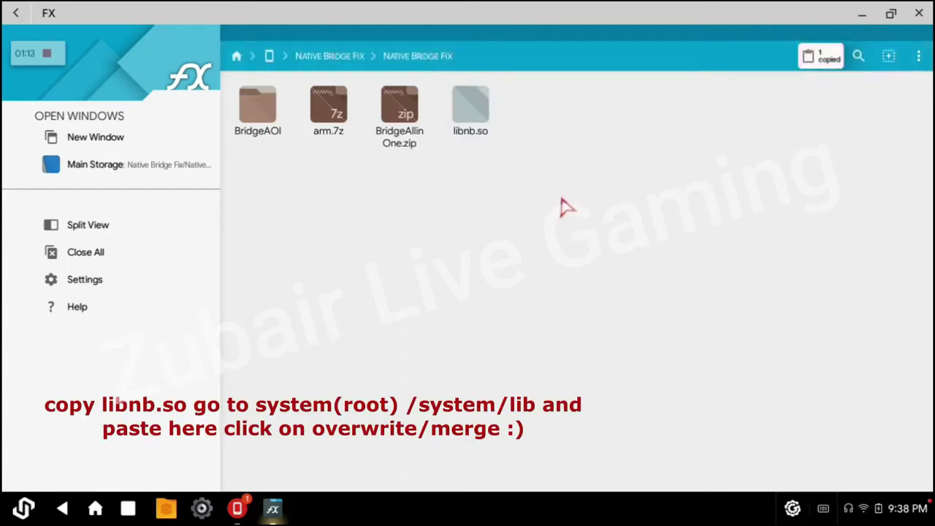
Show a second file pane in split view and open system/lib under System (Root), authorizing root access
click(93, 228)
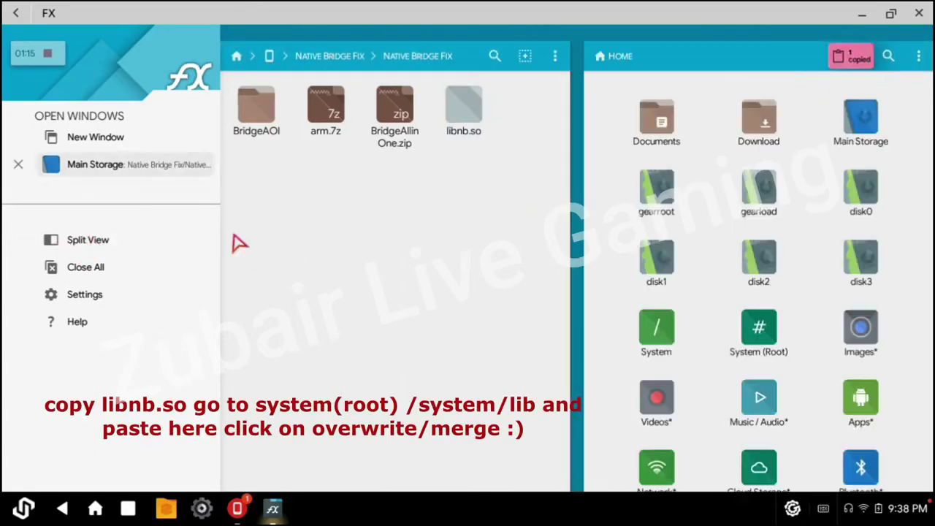
scroll(845, 256, down, 1)
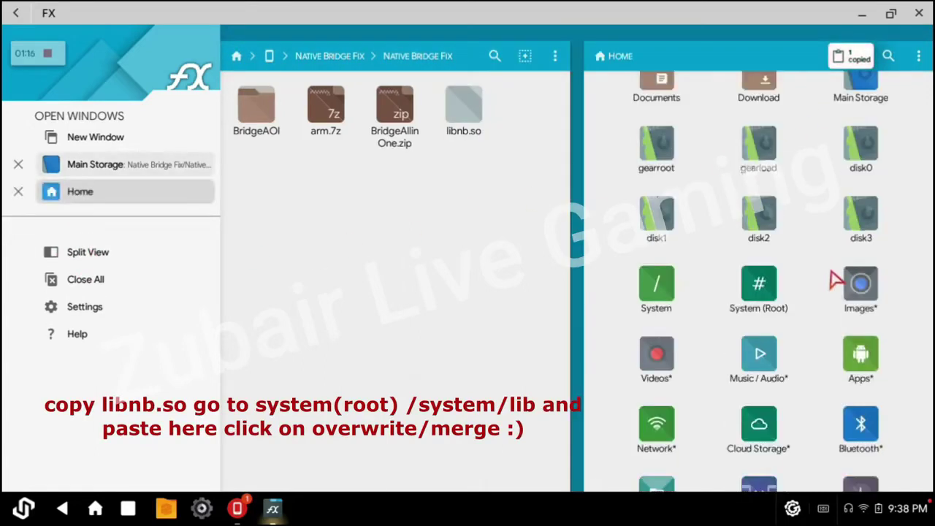
click(760, 300)
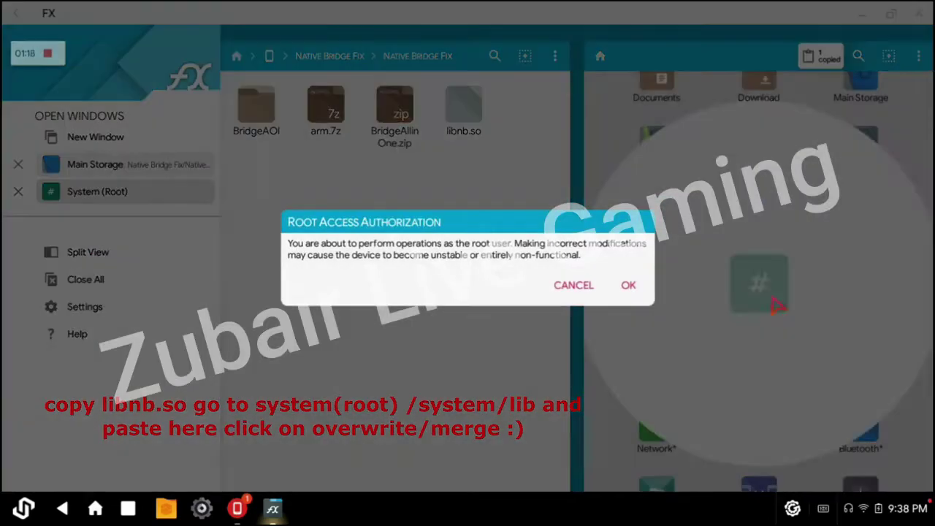
click(624, 285)
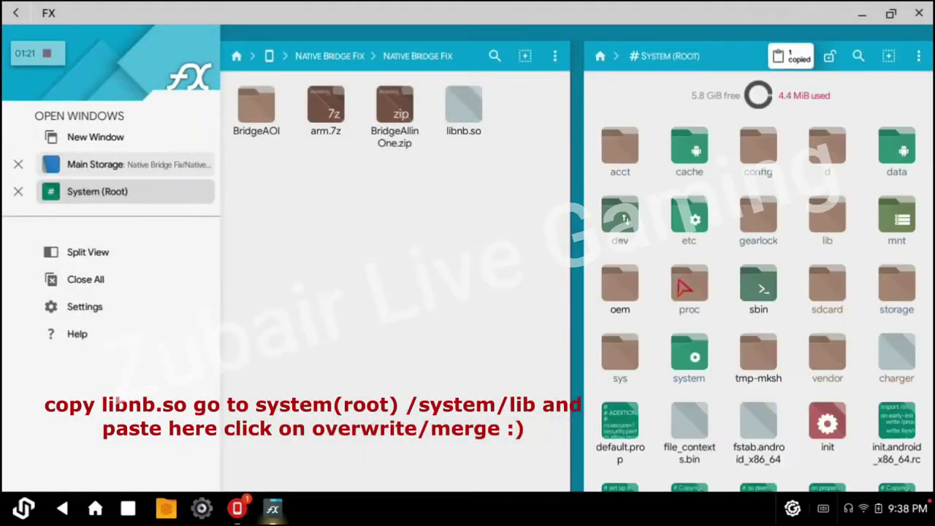
scroll(777, 299, down, 3)
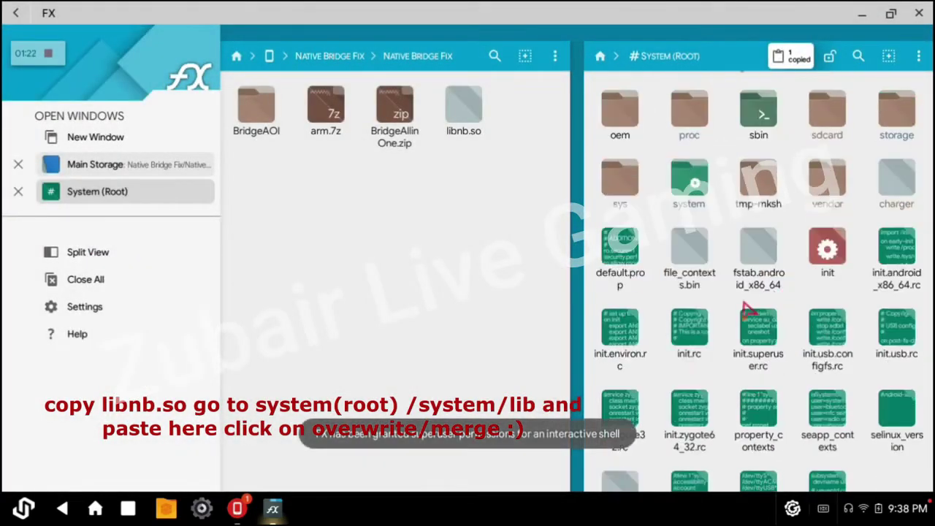
click(693, 199)
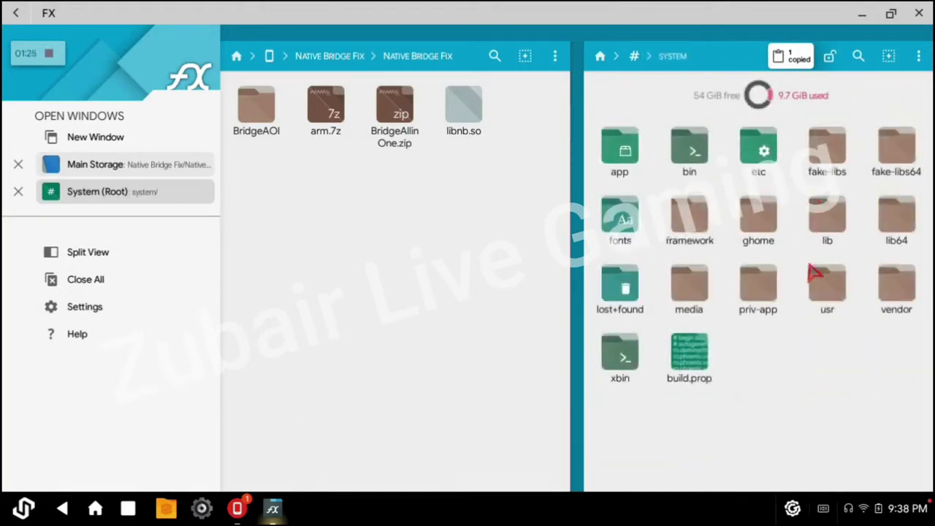
click(826, 217)
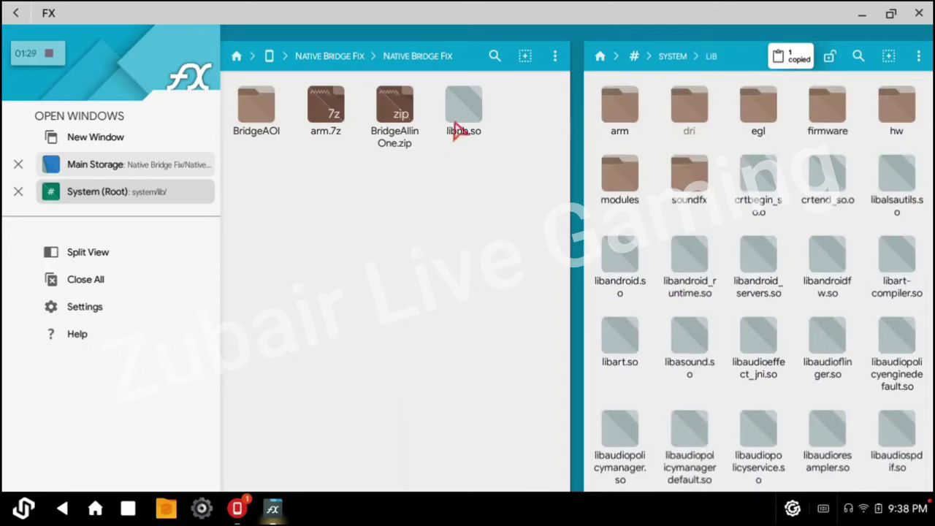
click(793, 57)
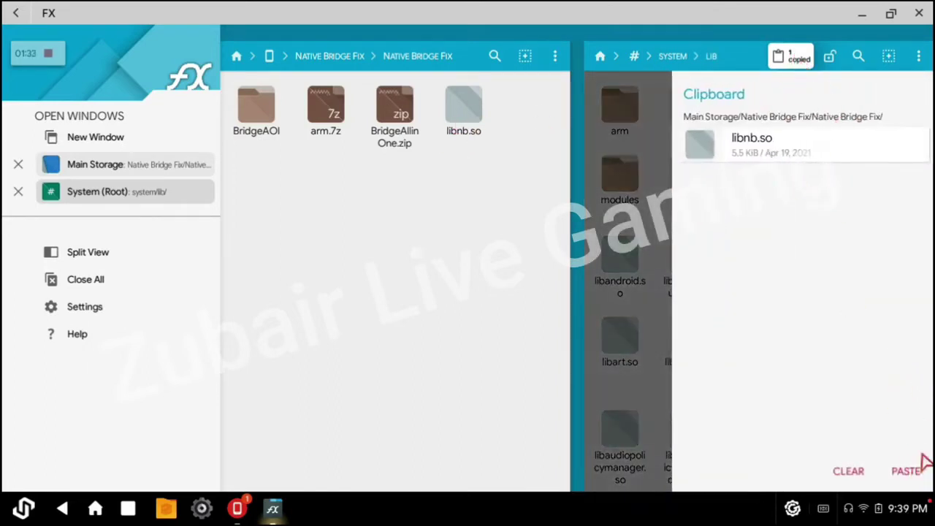
click(907, 473)
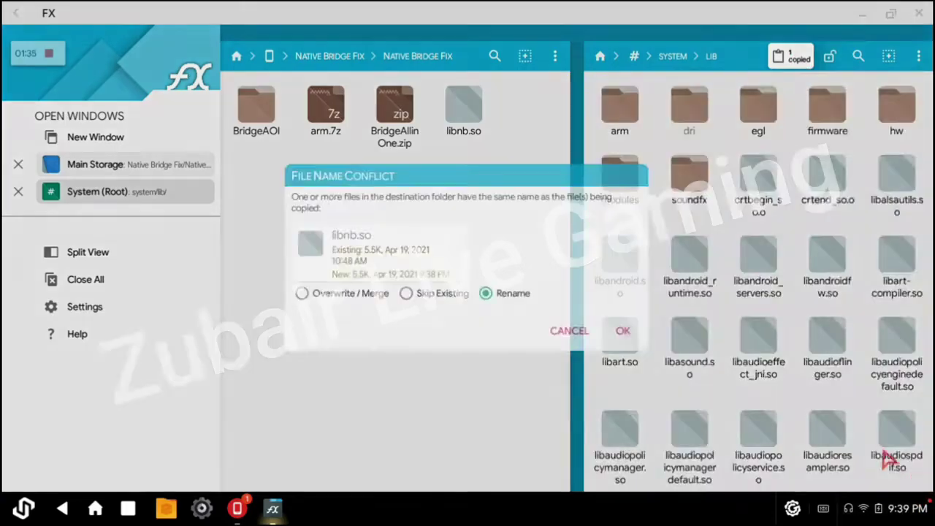
click(305, 296)
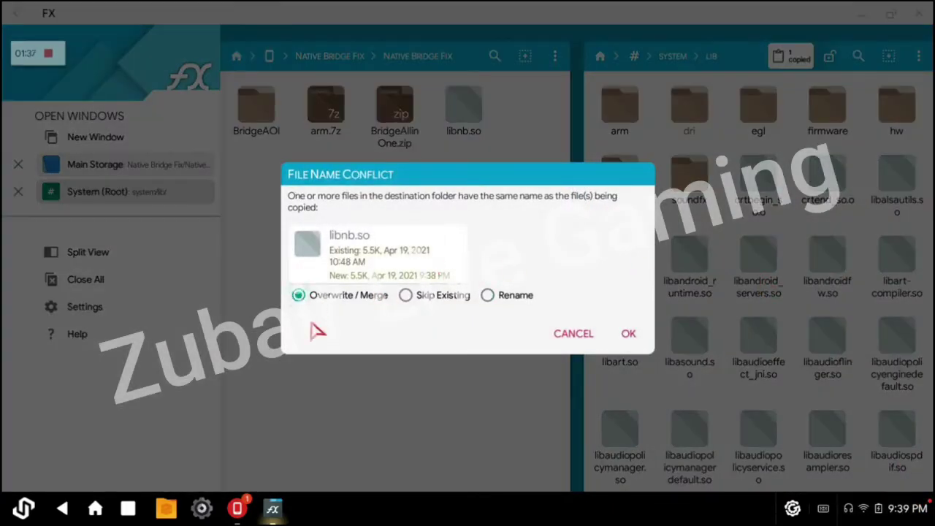
click(574, 336)
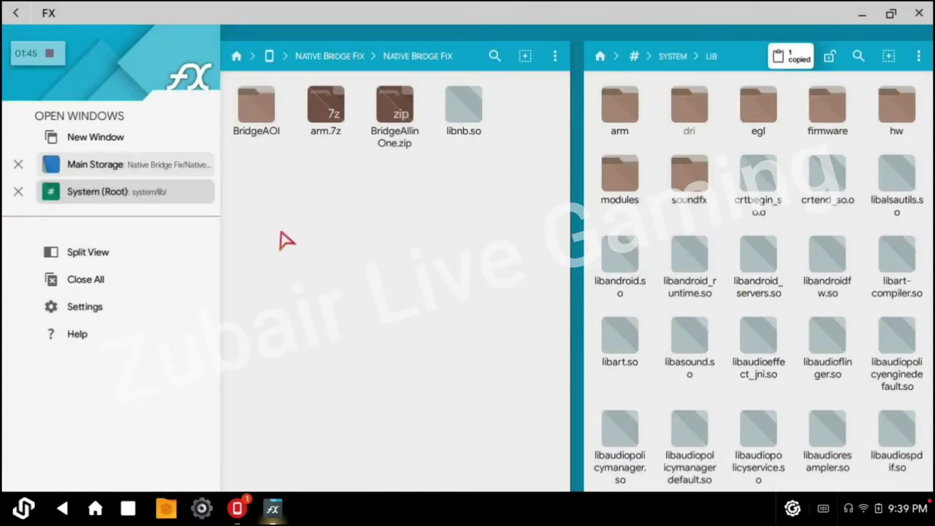
Open the "bridge other versions" folder inside BridgeAOI in the Main Storage pane
click(263, 146)
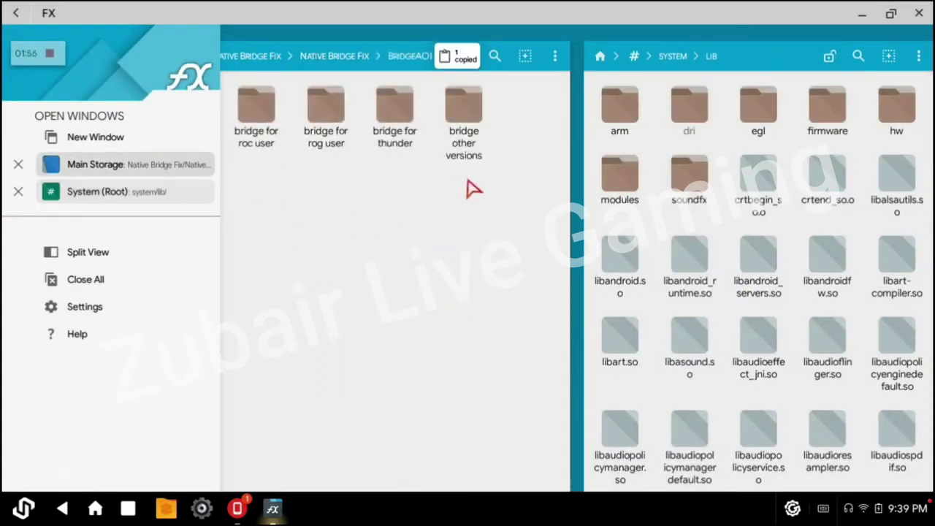
click(463, 147)
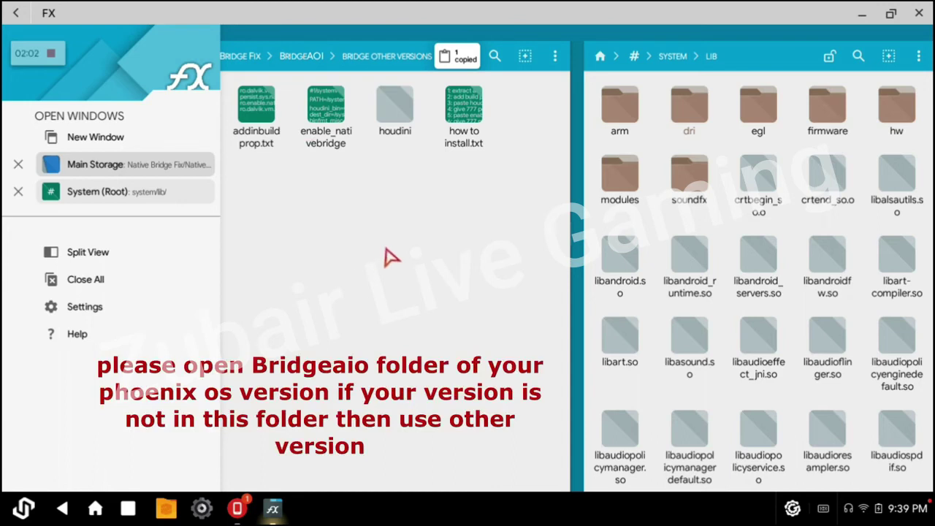
click(298, 63)
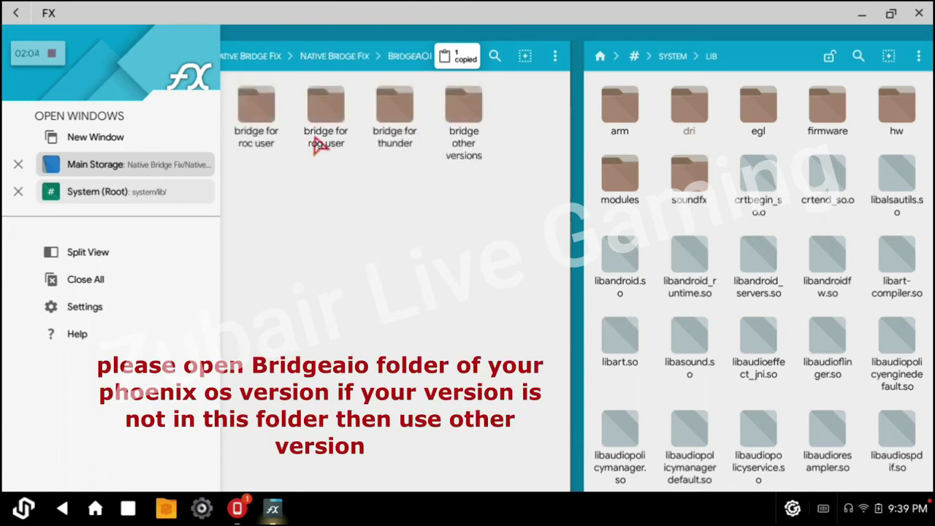
click(466, 130)
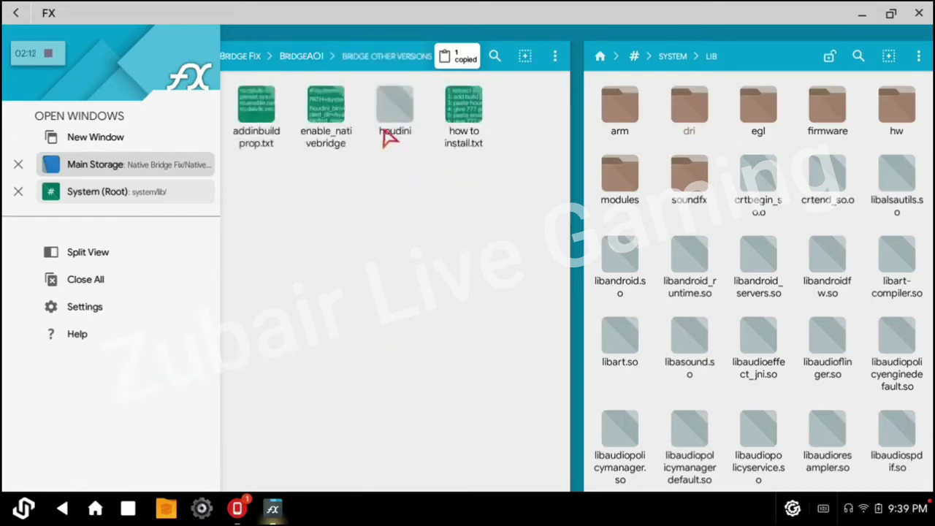
Open system/bin in the System (Root) pane and copy houdini from the "bridge other versions" folder
click(635, 58)
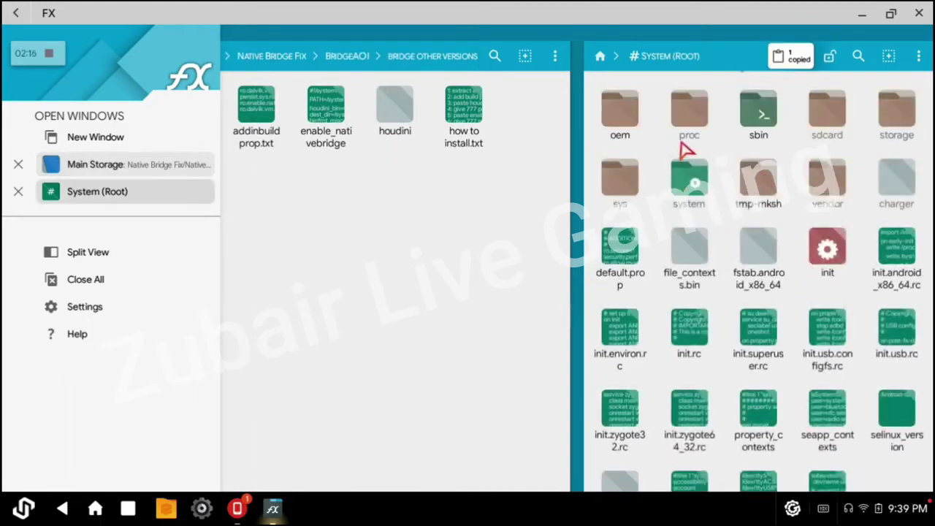
click(706, 195)
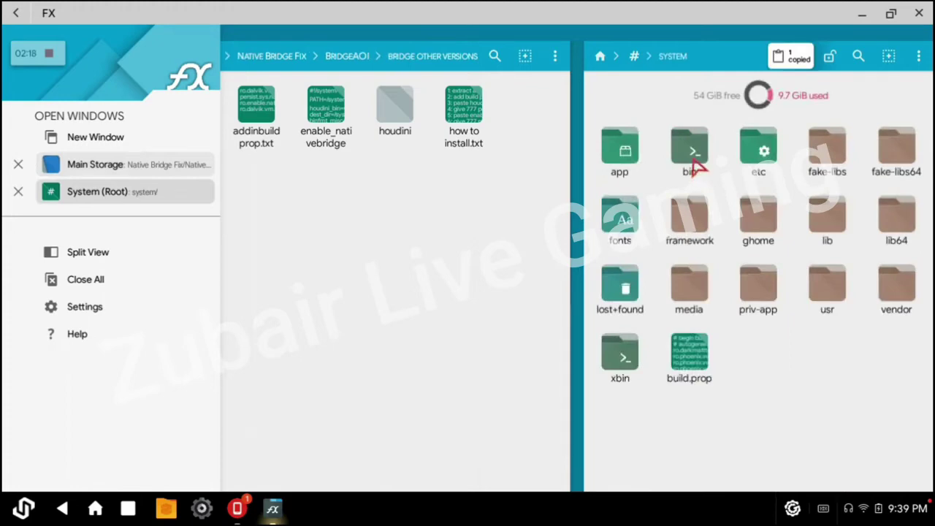
click(694, 162)
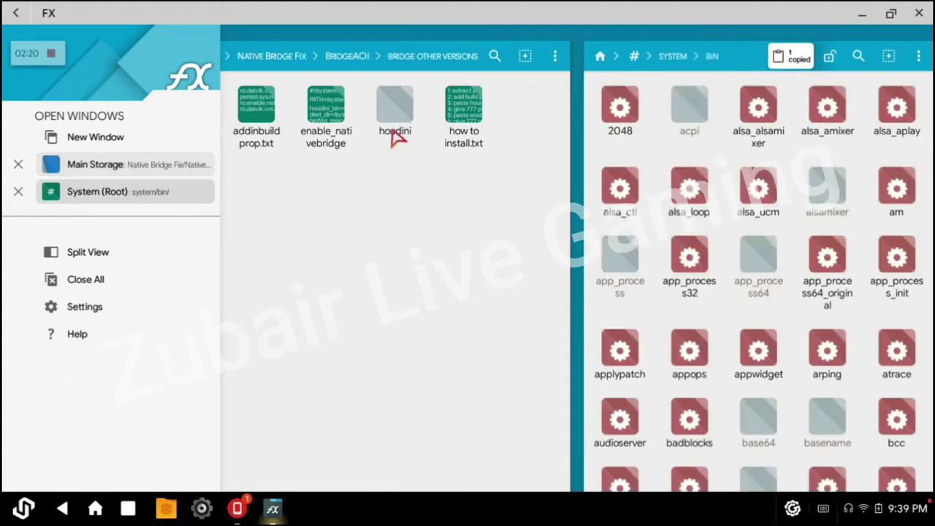
click(395, 138)
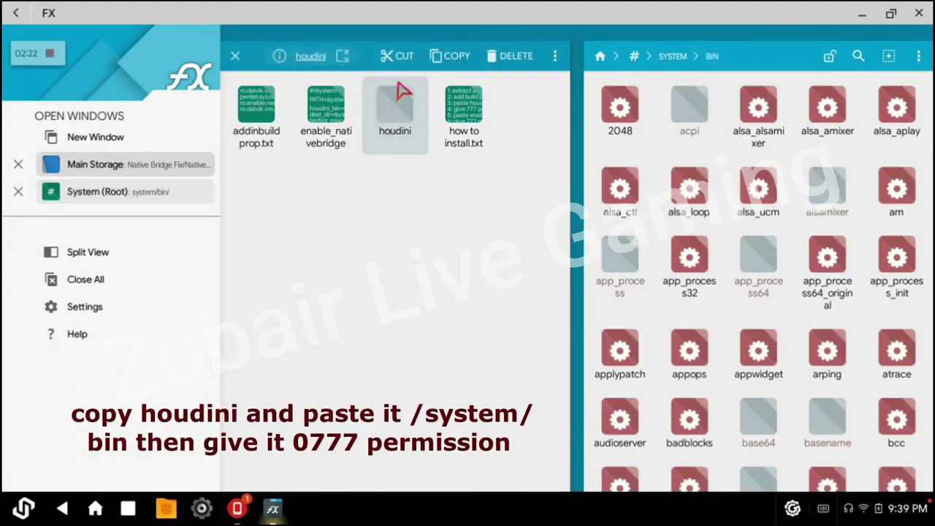
click(456, 56)
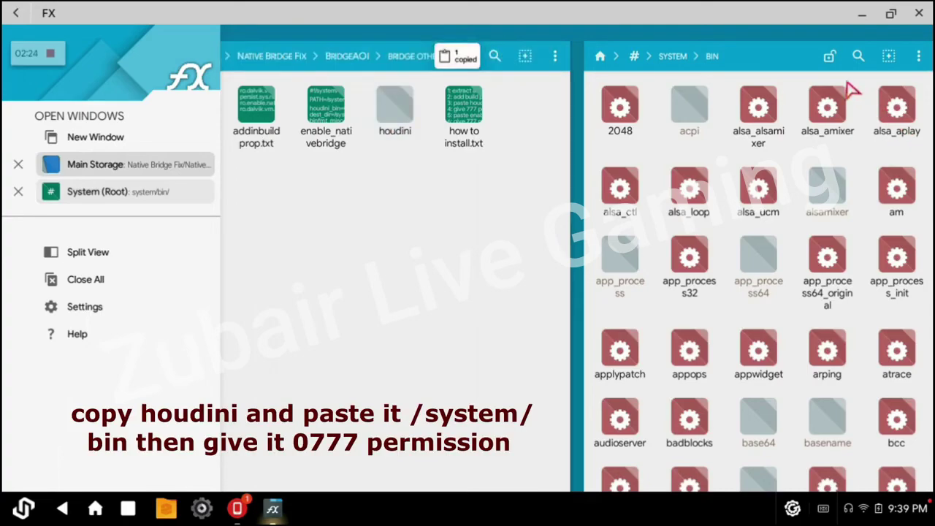
Try to paste houdini into system/bin with Overwrite/Merge chosen for the name conflict, and cancel the paste
scroll(811, 93, down, 3)
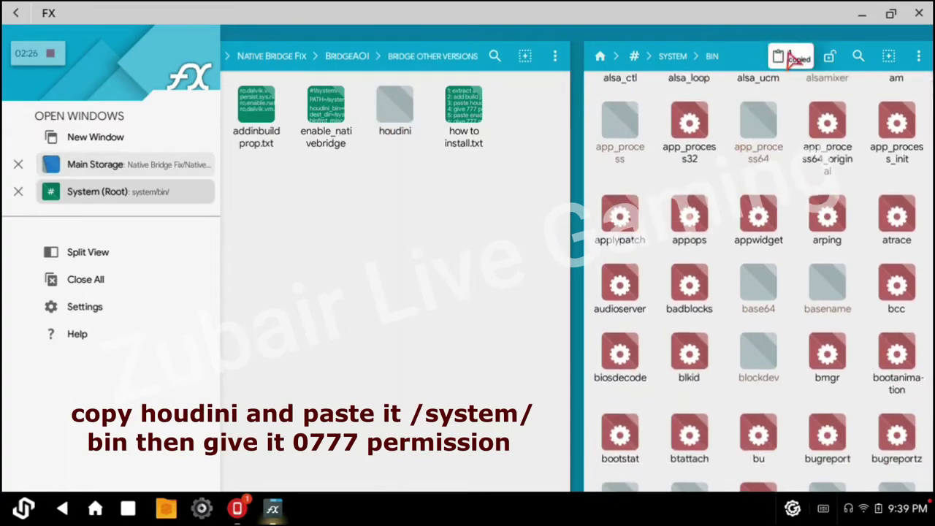
click(790, 56)
click(905, 472)
click(316, 294)
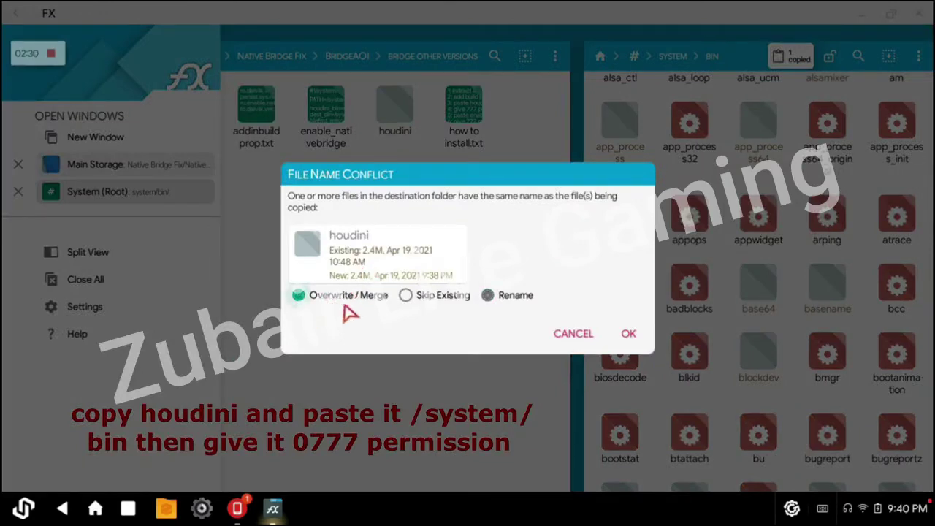
click(573, 335)
Locate houdini in system/bin and open its permissions for editing from the file details
scroll(657, 307, down, 3)
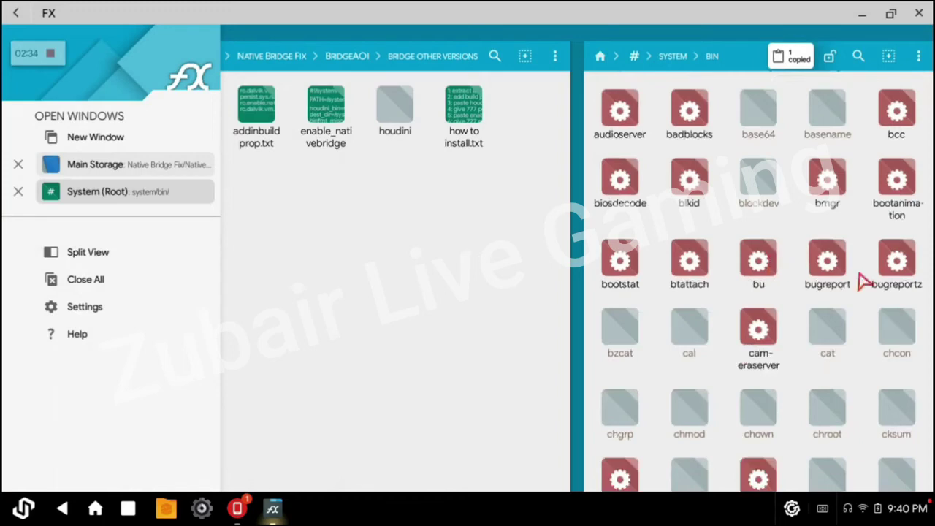
scroll(882, 285, up, 5)
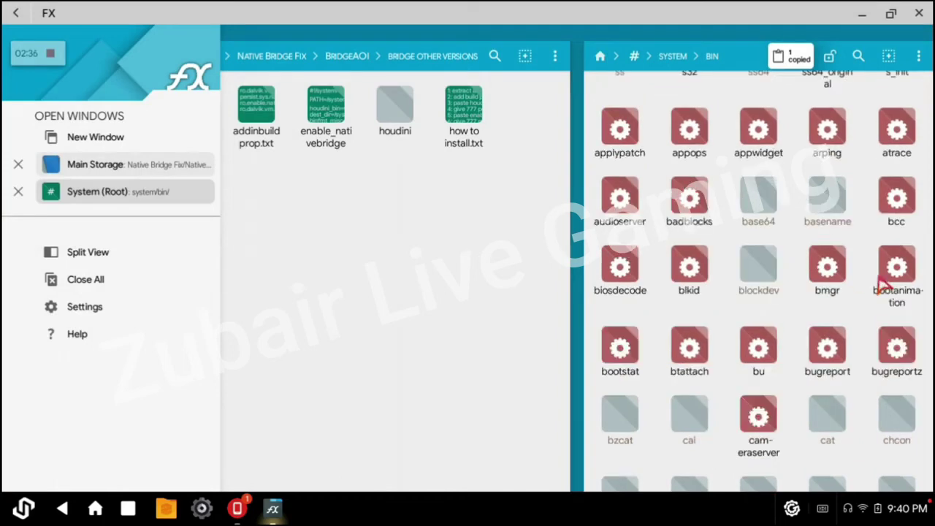
scroll(872, 230, down, 15)
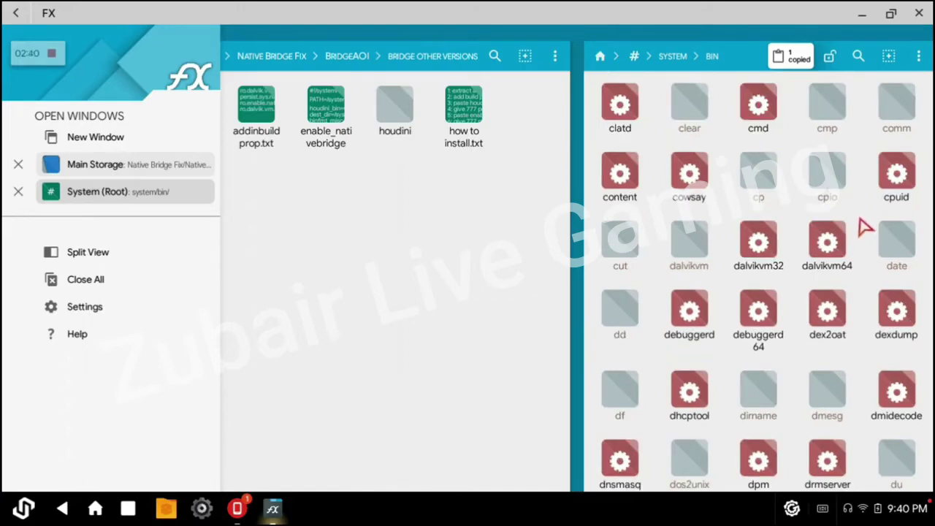
scroll(866, 228, down, 10)
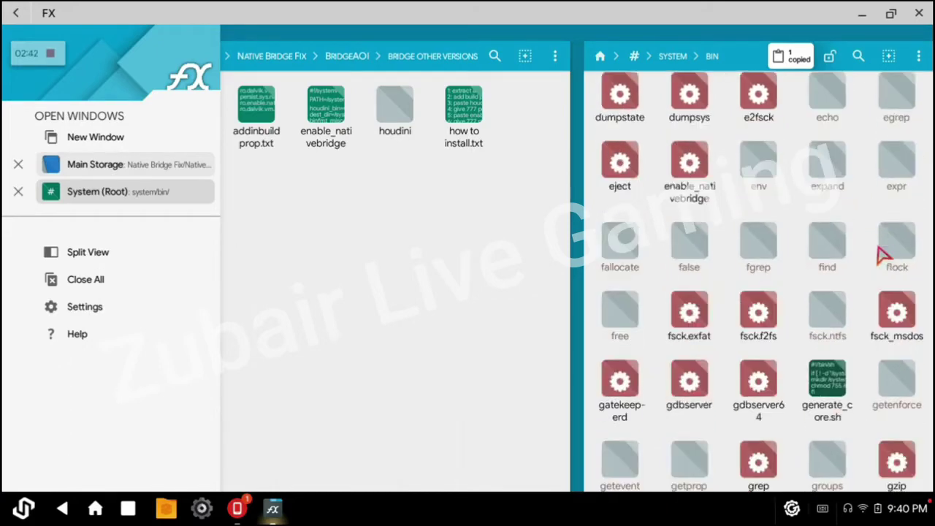
scroll(880, 253, down, 2)
scroll(860, 303, down, 2)
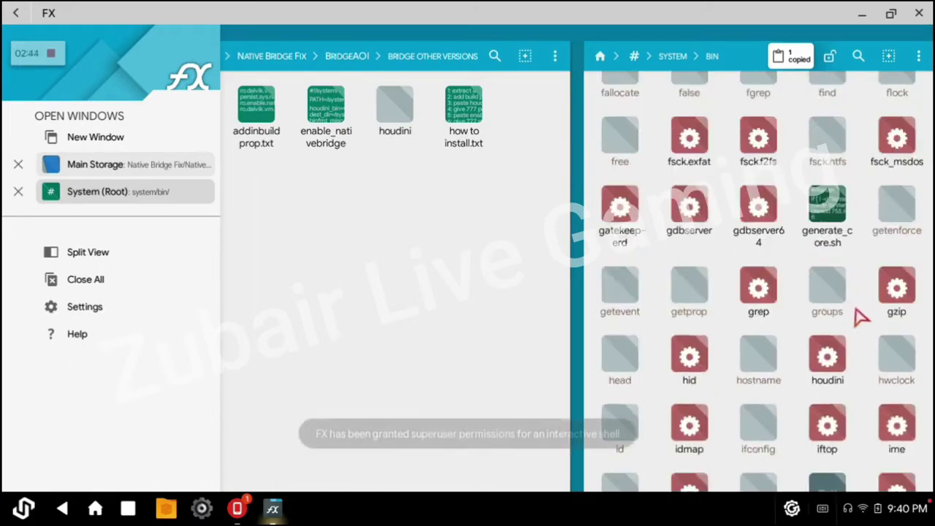
click(837, 371)
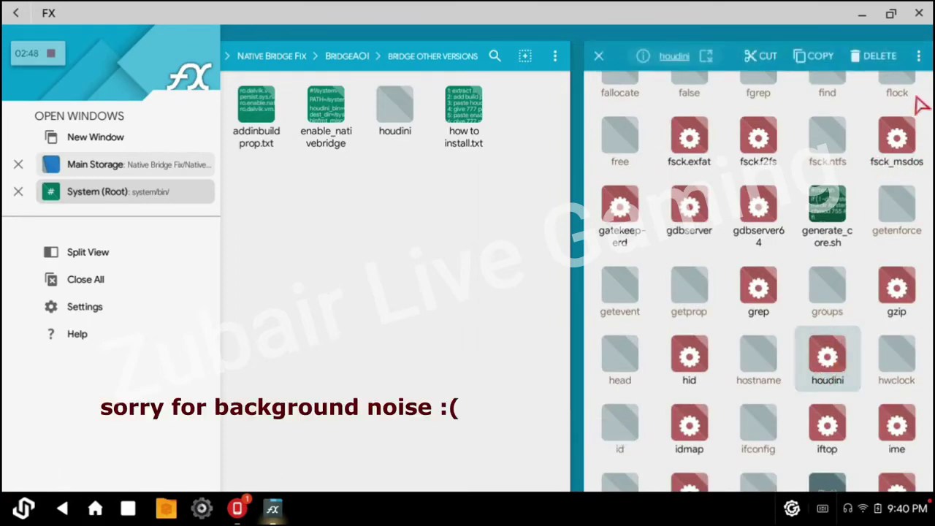
click(914, 62)
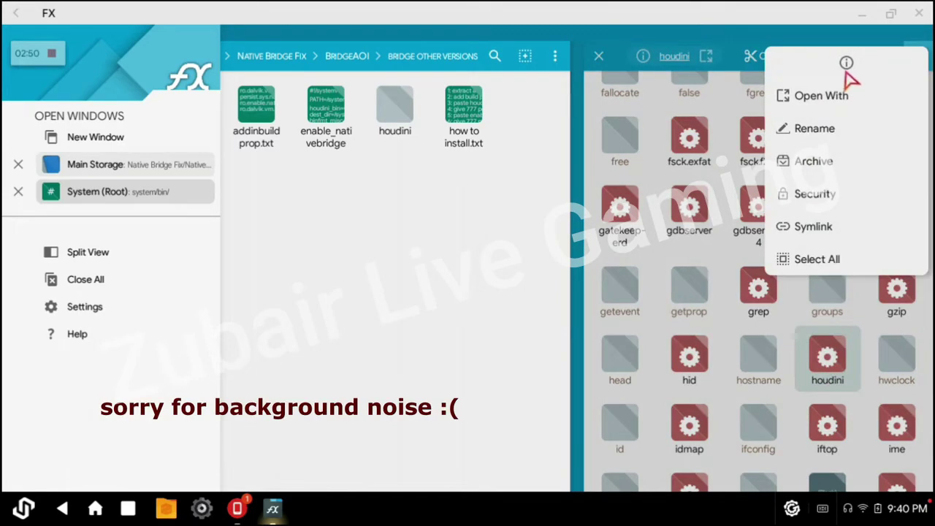
click(847, 66)
click(627, 377)
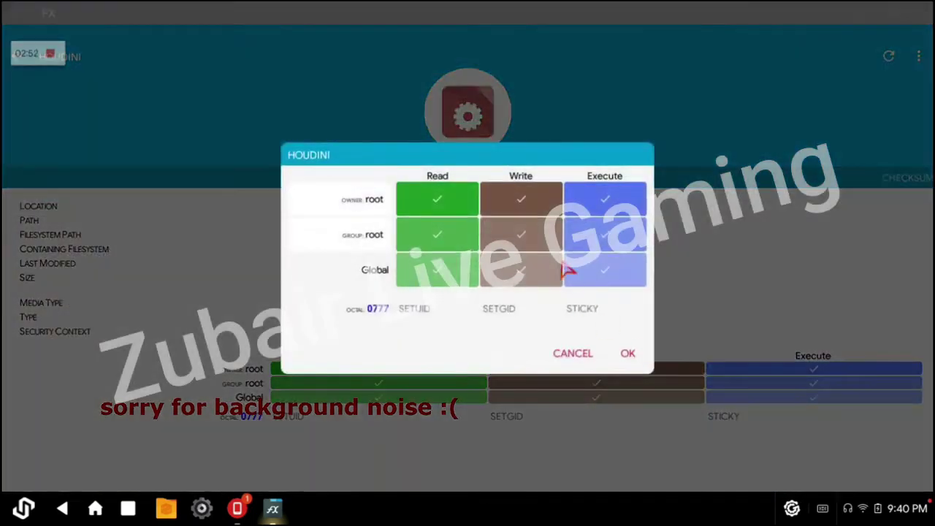
Apply octal 0777 permissions to houdini, with read, write and execute for owner, group and global, and close its details
click(521, 199)
click(527, 203)
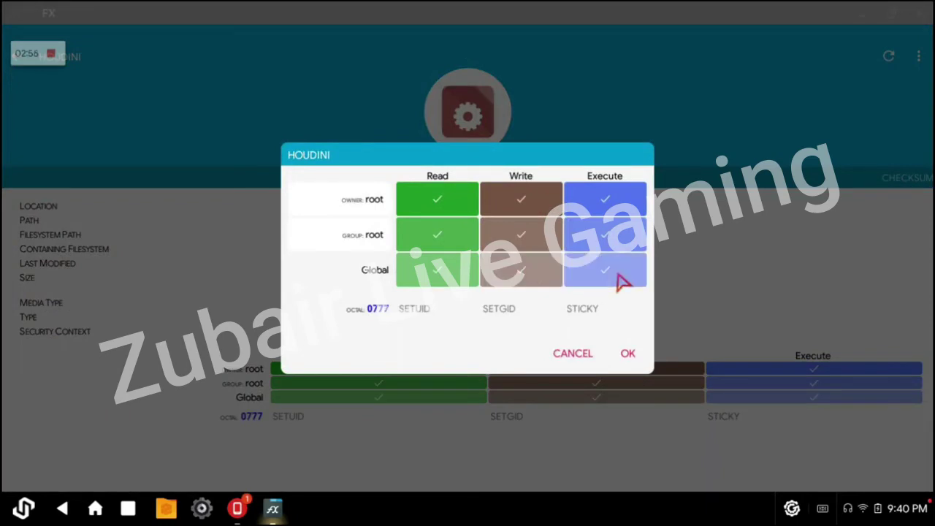
click(617, 248)
click(617, 248)
click(618, 244)
click(620, 241)
click(603, 200)
click(603, 200)
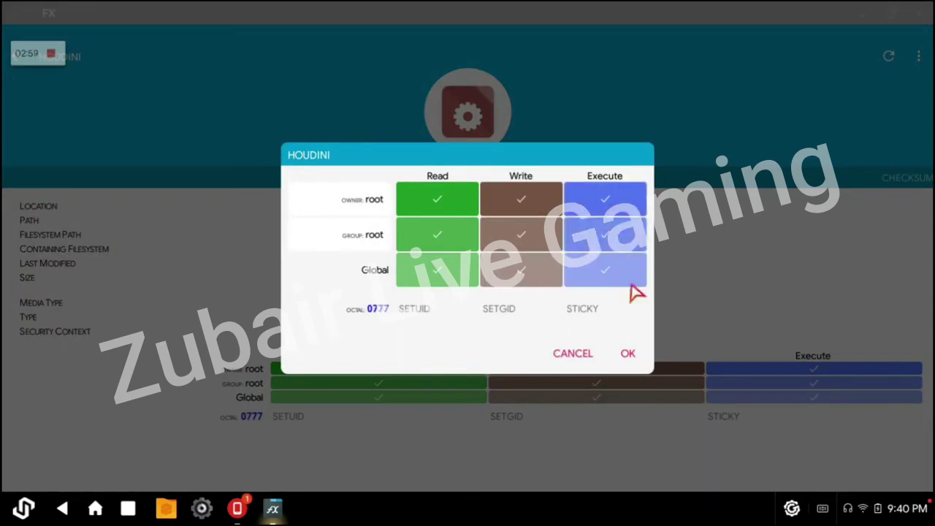
click(628, 353)
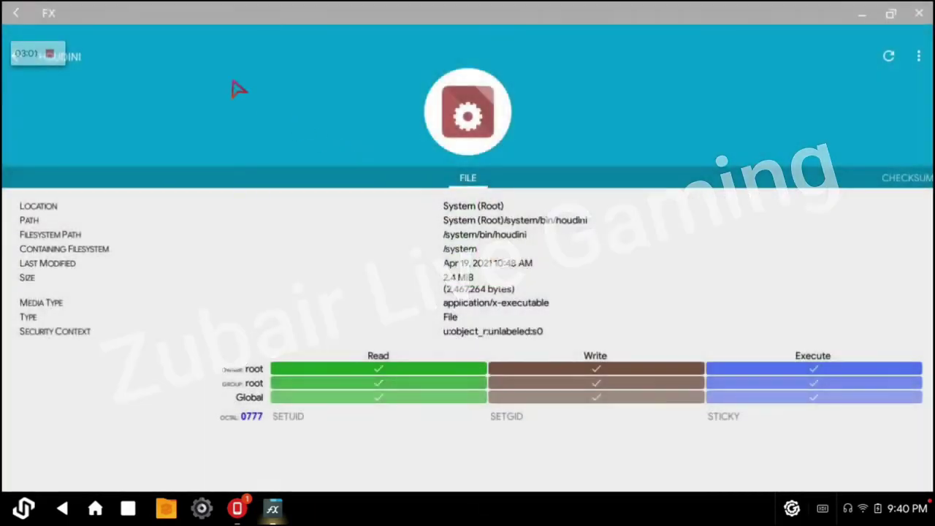
click(12, 7)
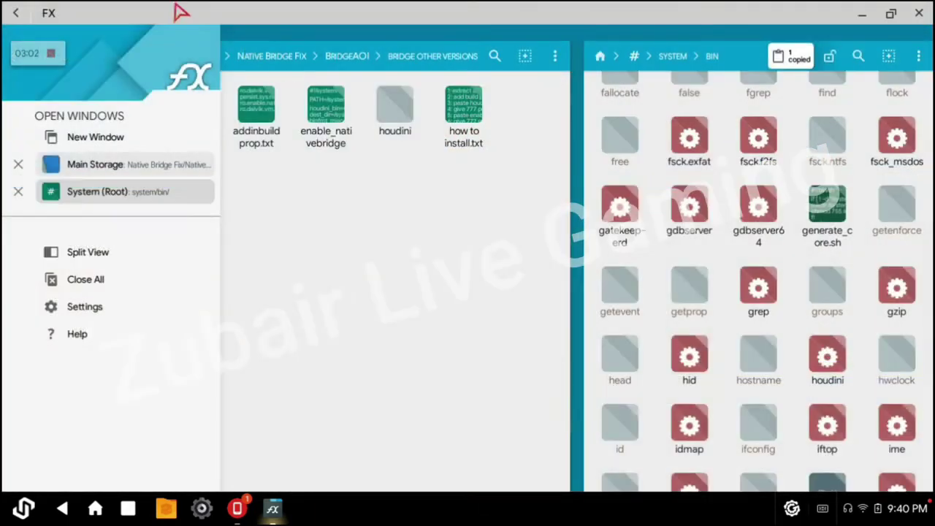
Open addinbuildprop.txt in the text editor, copy all of its text and return to the file panes
click(264, 140)
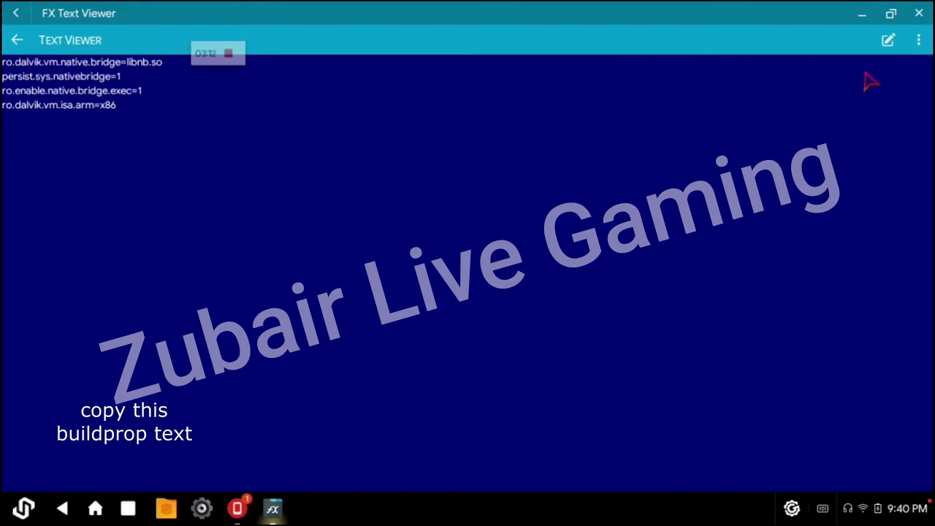
click(888, 41)
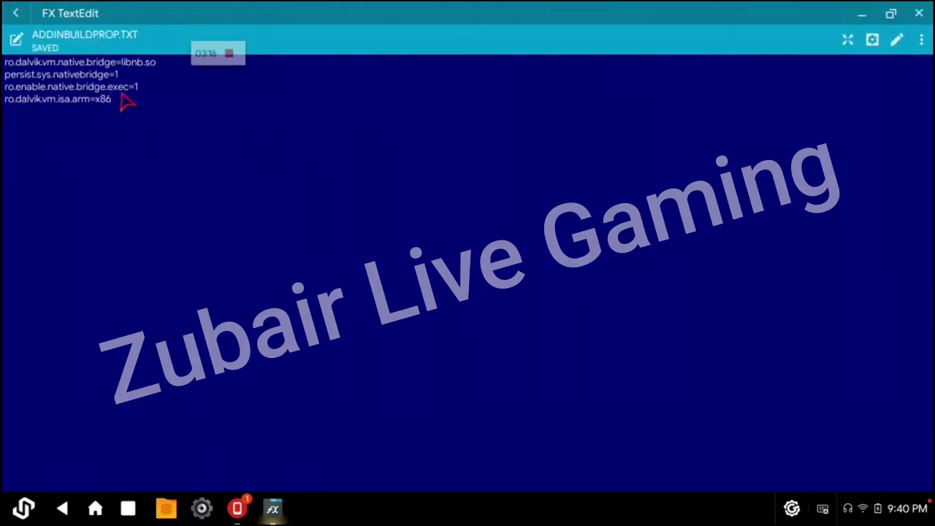
key(ctrl+a)
right_click(124, 102)
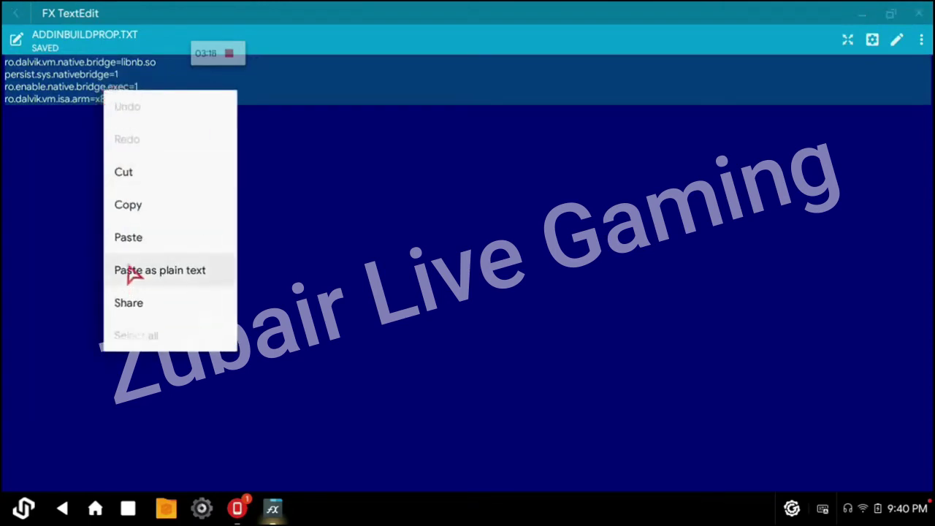
click(135, 210)
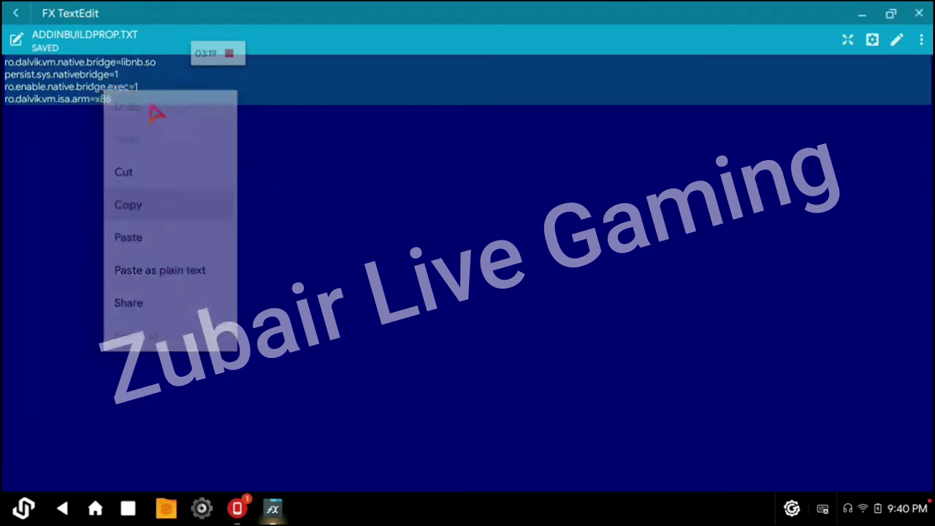
click(16, 15)
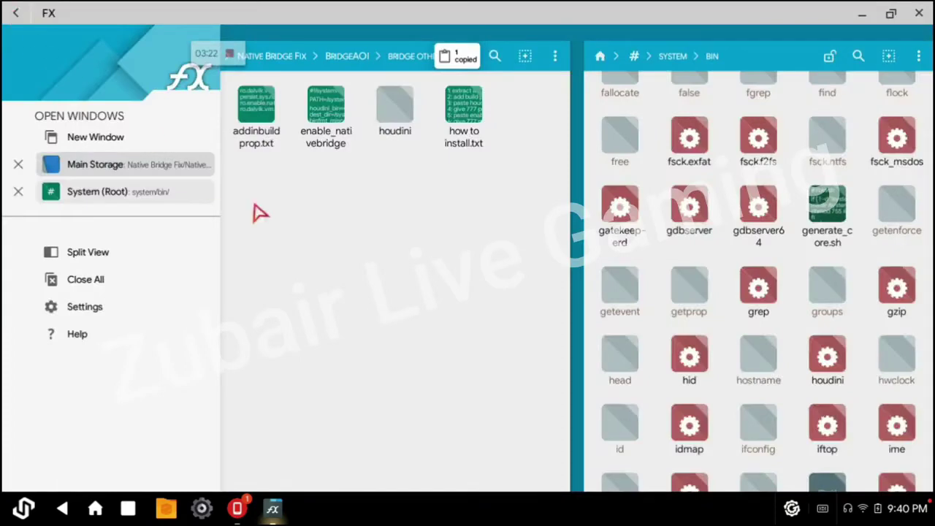
Open build.prop from the system folder under System (Root) in the text editor, at the end of the file
scroll(719, 256, up, 10)
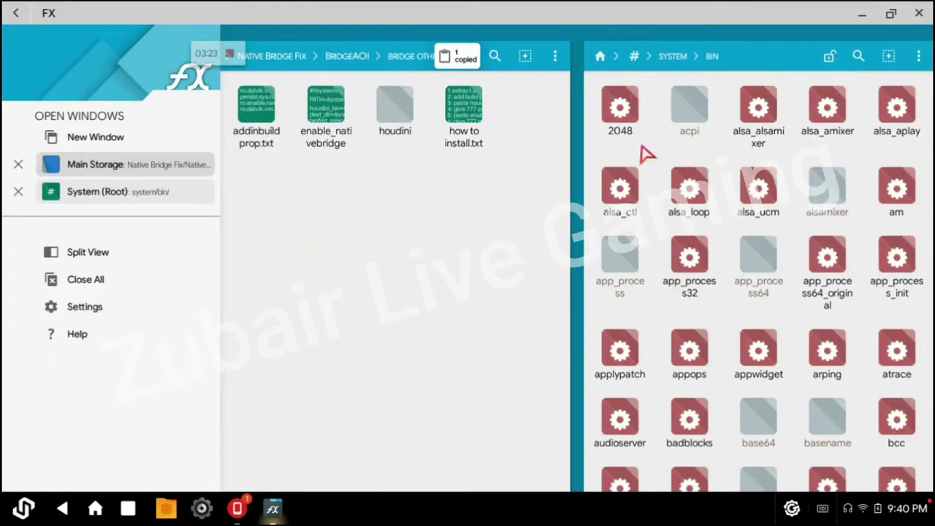
click(628, 60)
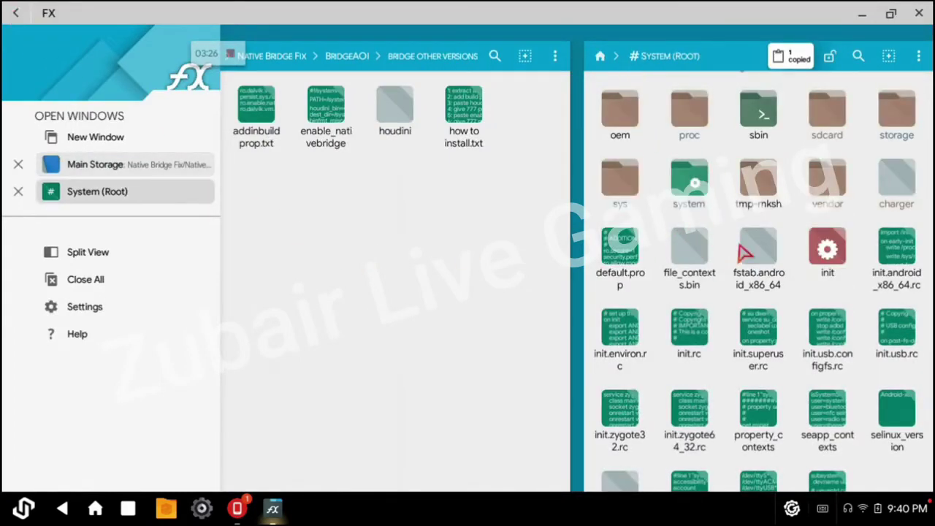
scroll(741, 251, up, 2)
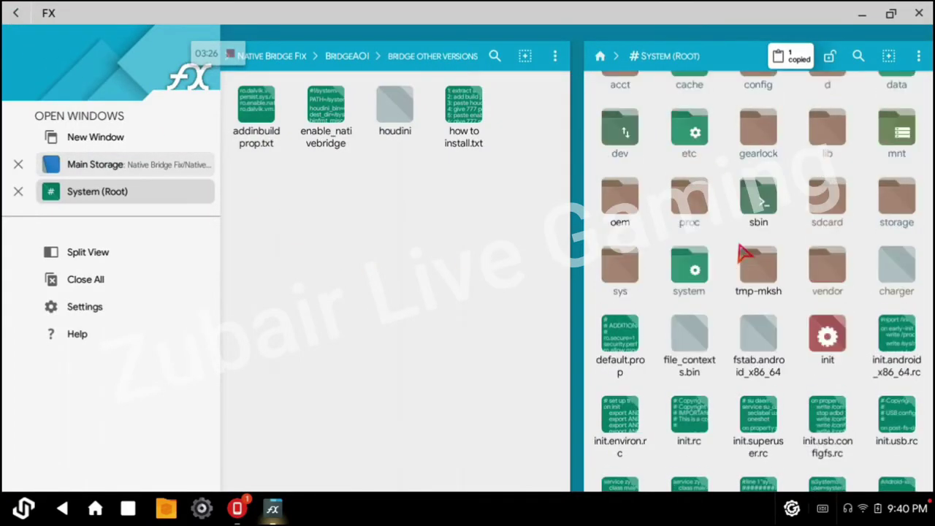
click(695, 270)
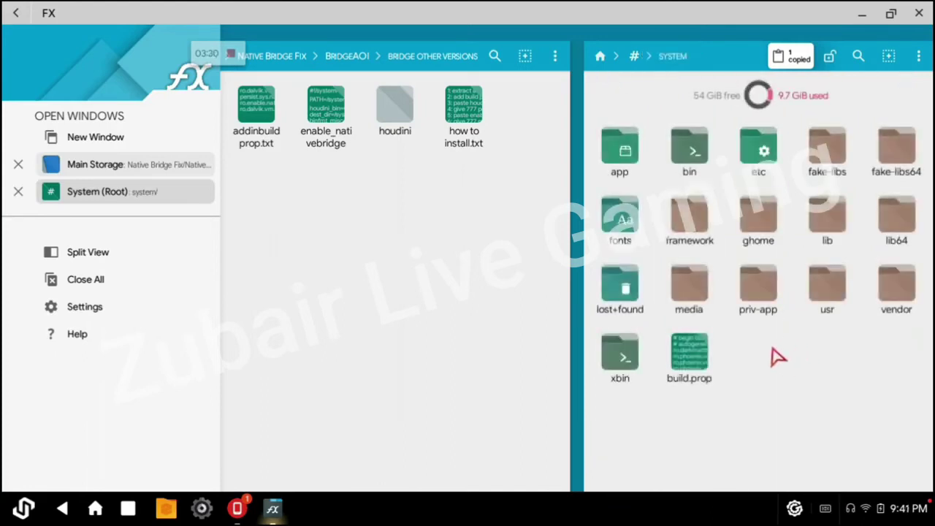
click(688, 368)
scroll(459, 309, down, 10)
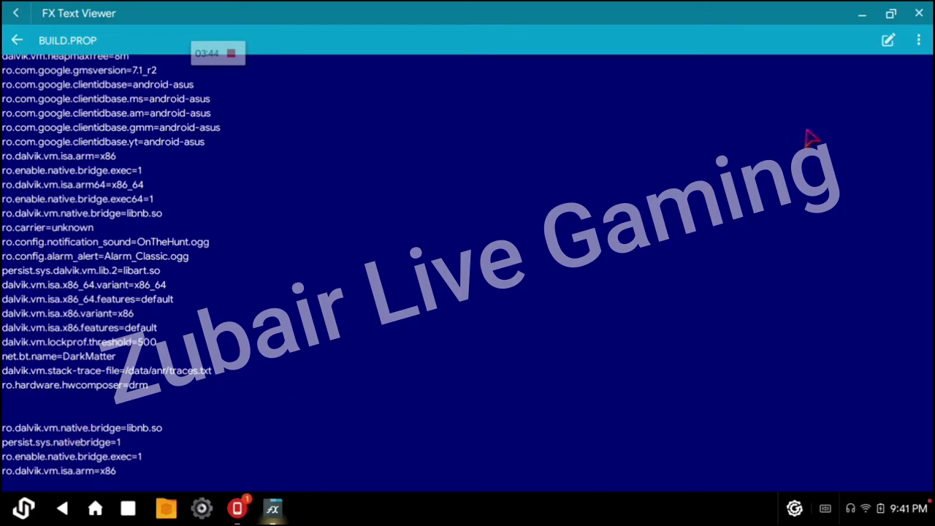
click(885, 45)
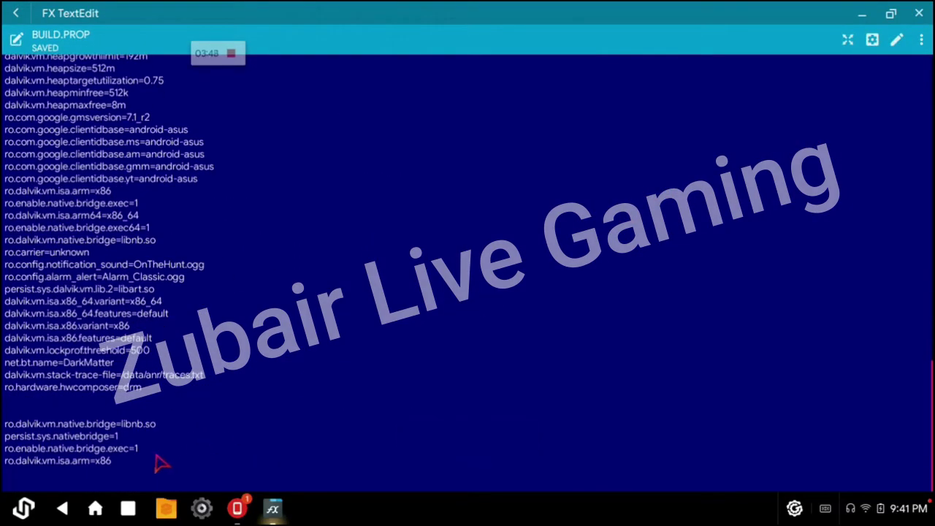
Delete the last four native bridge lines at the end of build.prop, from ro.dalvik.vm.native.bridge=libnb.so through ro.dalvik.vm.isa.arm=x86
key(BackSpace)
key(BackSpace)
key(BackSpace)
key(BackSpace)
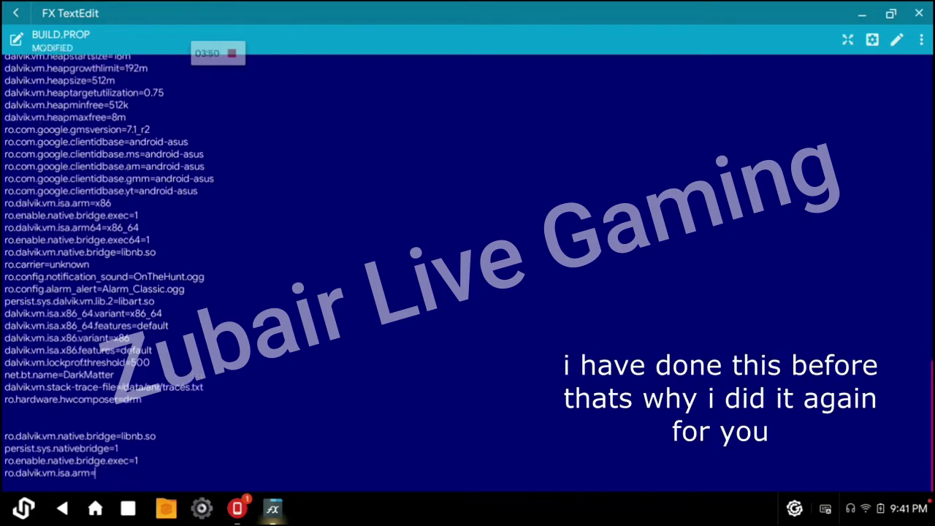
key(BackSpace)
key(BackSpace)
key(BackSpace)
key(BackSpace)
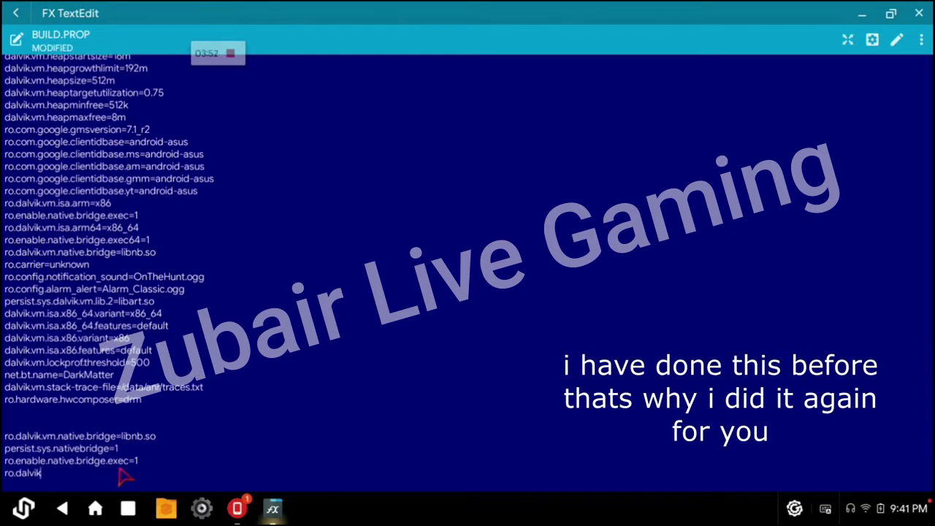
key(BackSpace)
key(BackSpace)
key(BackSpace)
key(BackSpace)
key(BackSpace)
key(BackSpace)
key(BackSpace)
key(BackSpace)
key(BackSpace)
key(BackSpace)
key(BackSpace)
key(BackSpace)
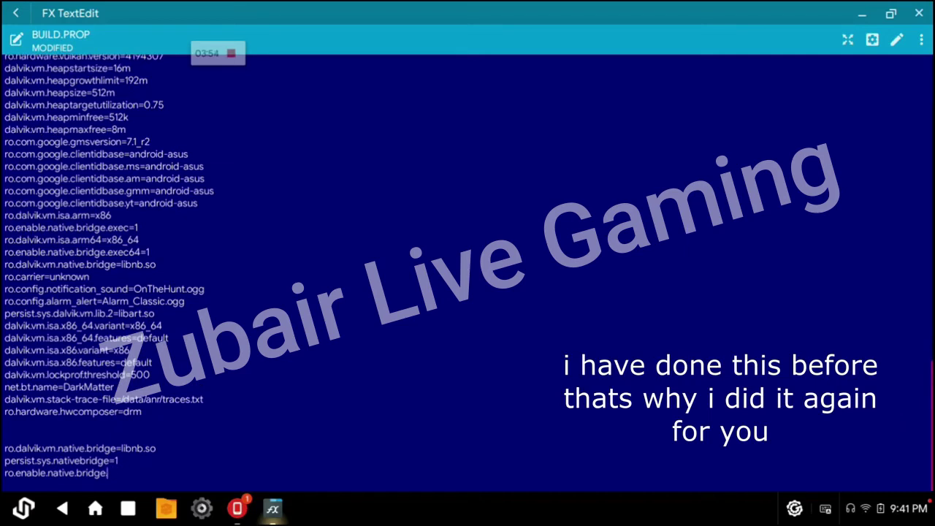
key(BackSpace)
key(BackSpace)
key(BackSpace)
key(BackSpace)
key(BackSpace)
key(BackSpace)
key(BackSpace)
key(BackSpace)
key(BackSpace)
key(BackSpace)
key(BackSpace)
key(BackSpace)
key(BackSpace)
key(BackSpace)
key(BackSpace)
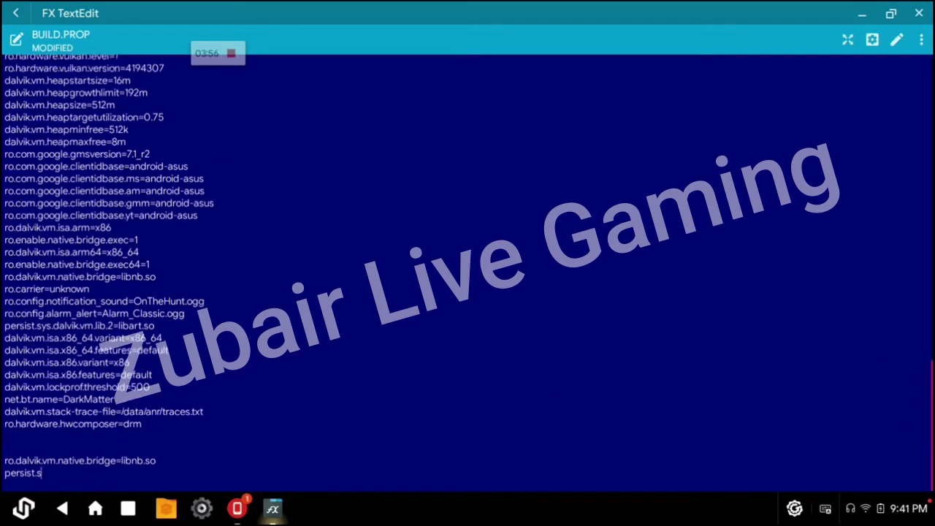
key(BackSpace)
key(BackSpace)
key(BackSpace)
key(BackSpace)
key(BackSpace)
key(BackSpace)
key(BackSpace)
key(BackSpace)
key(BackSpace)
key(BackSpace)
key(BackSpace)
key(BackSpace)
key(BackSpace)
key(BackSpace)
key(BackSpace)
key(BackSpace)
key(BackSpace)
Paste the copied native bridge lines at the end of build.prop, save the file and return to the file panes
right_click(103, 484)
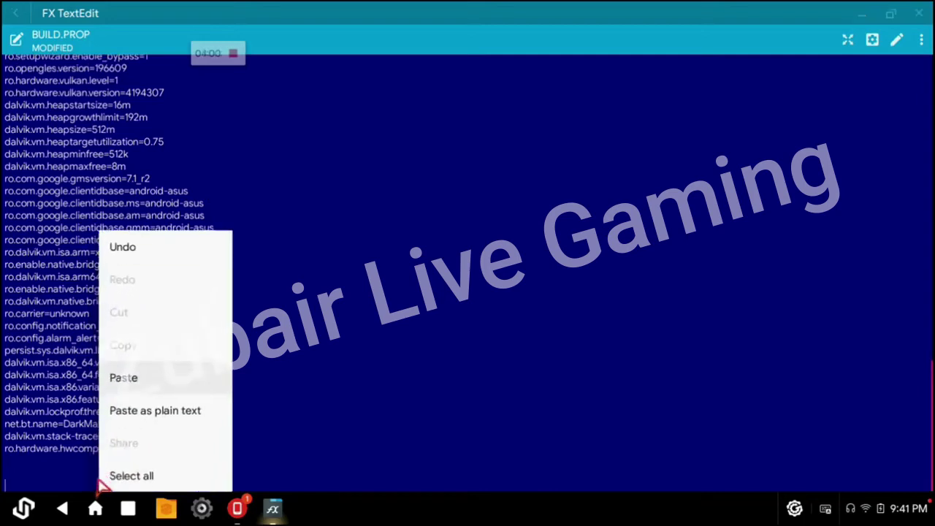
click(131, 381)
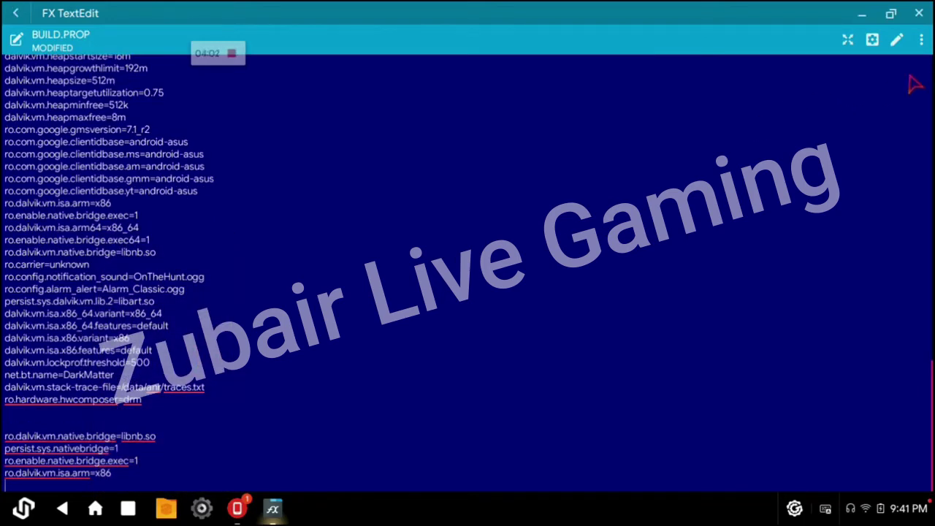
click(920, 46)
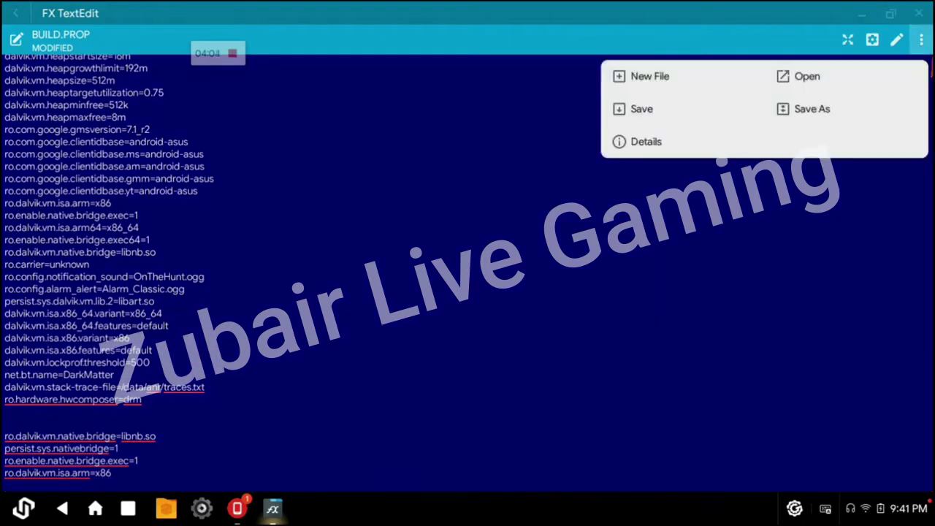
click(641, 110)
click(13, 11)
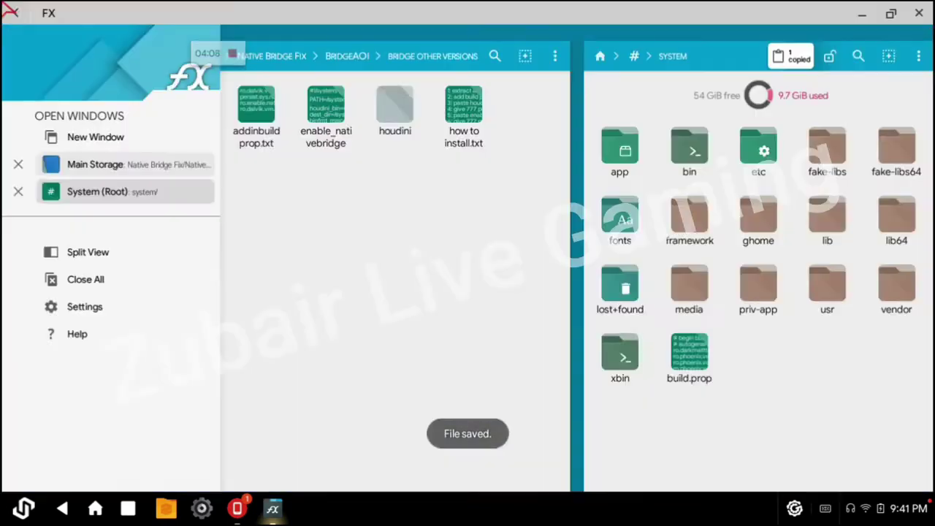
Copy enable_nativebridge from bridge other versions, go to the data folder under System (Root) and view the clipboard there, closing it without pasting
click(321, 143)
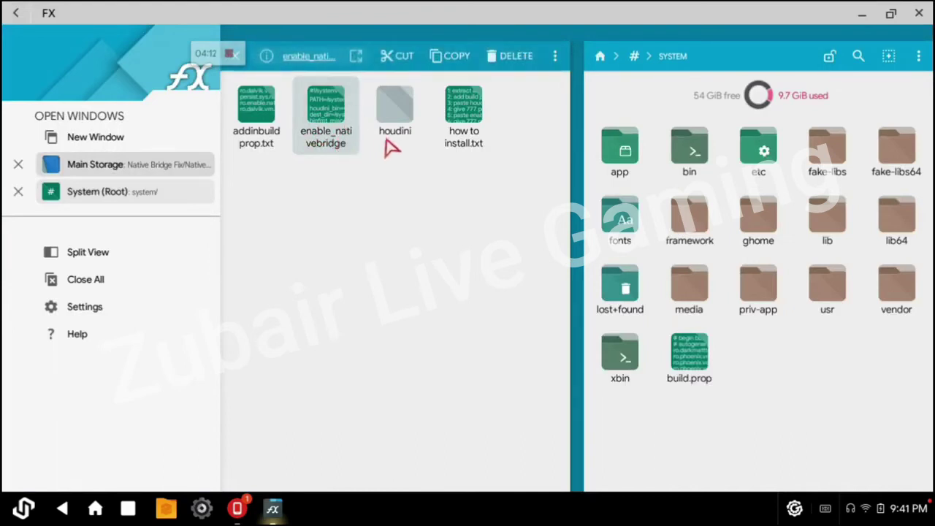
click(457, 59)
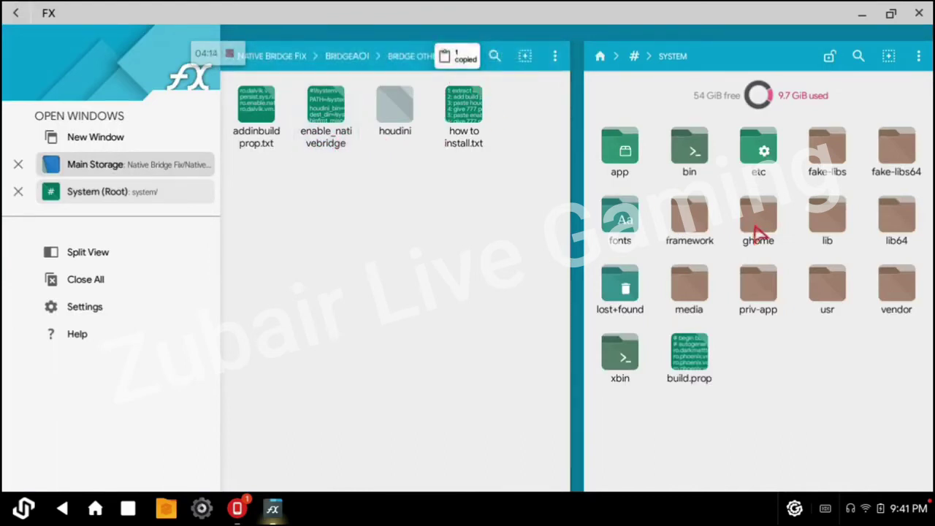
click(636, 63)
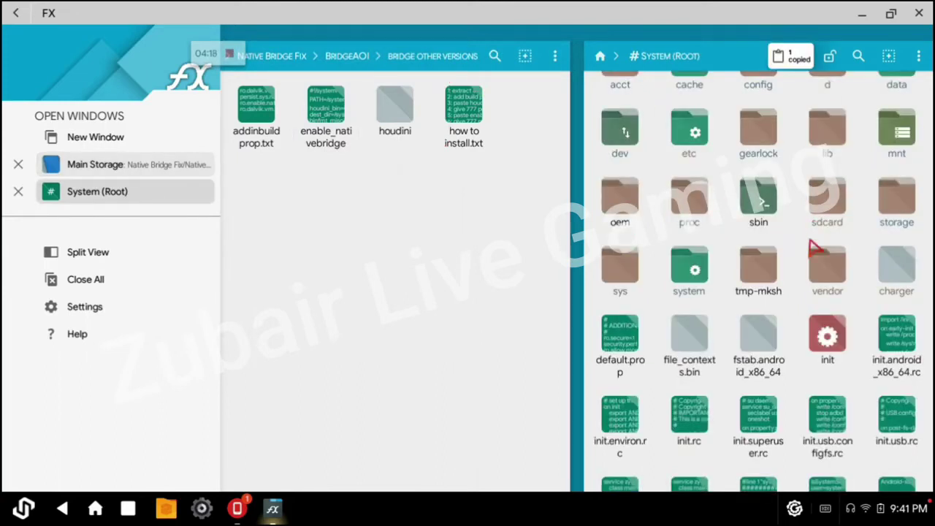
scroll(813, 249, up, 2)
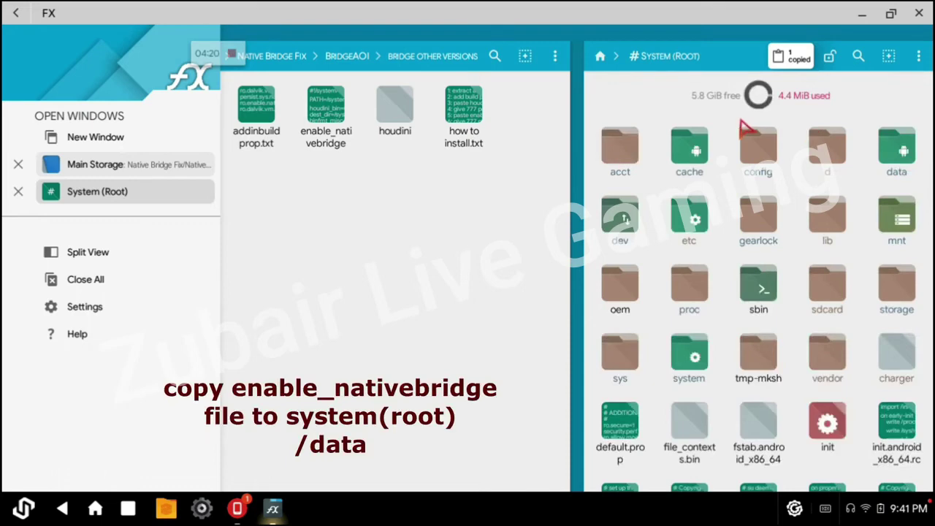
click(907, 152)
scroll(833, 164, down, 5)
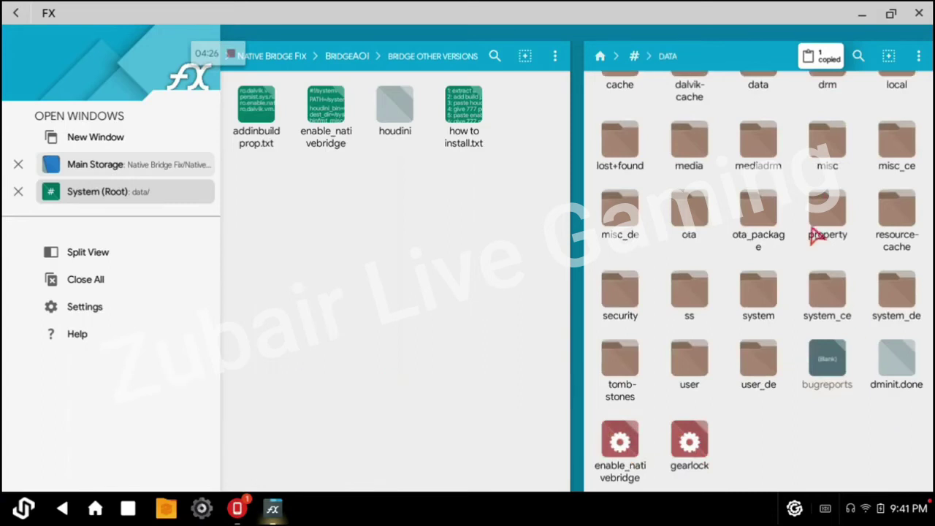
click(811, 62)
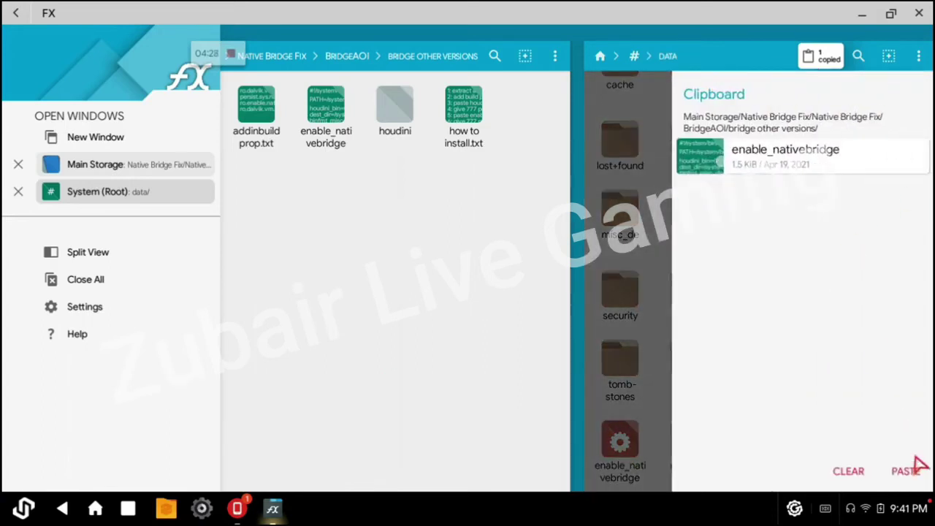
click(661, 431)
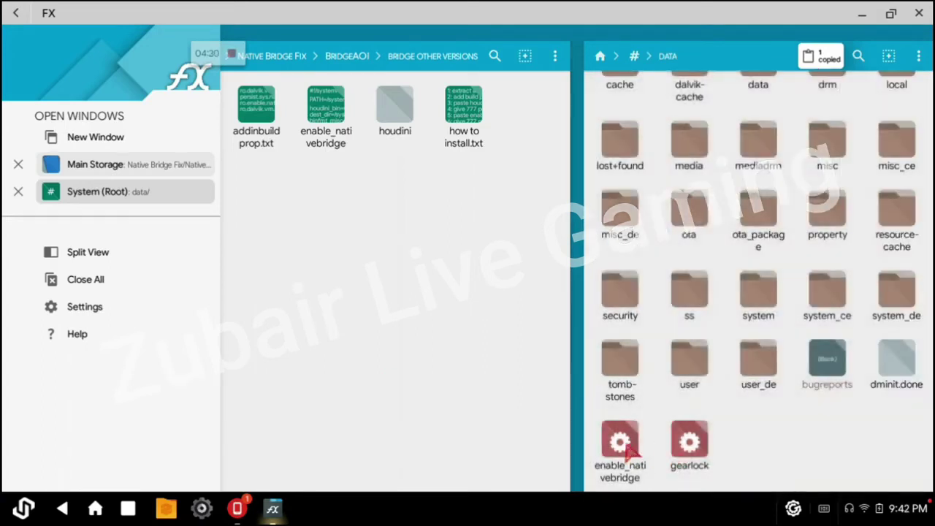
Apply octal 0777 permissions to enable_nativebridge in the data folder and close its details
click(630, 451)
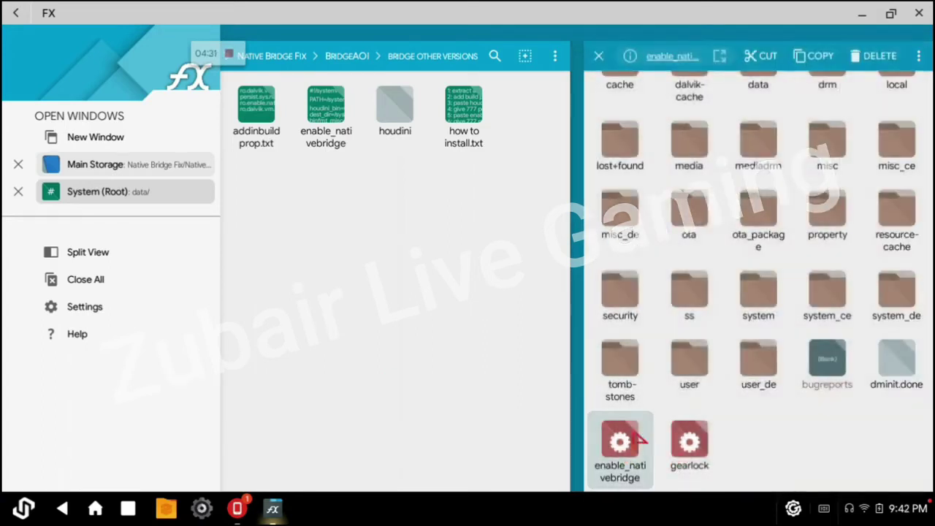
click(918, 64)
click(862, 63)
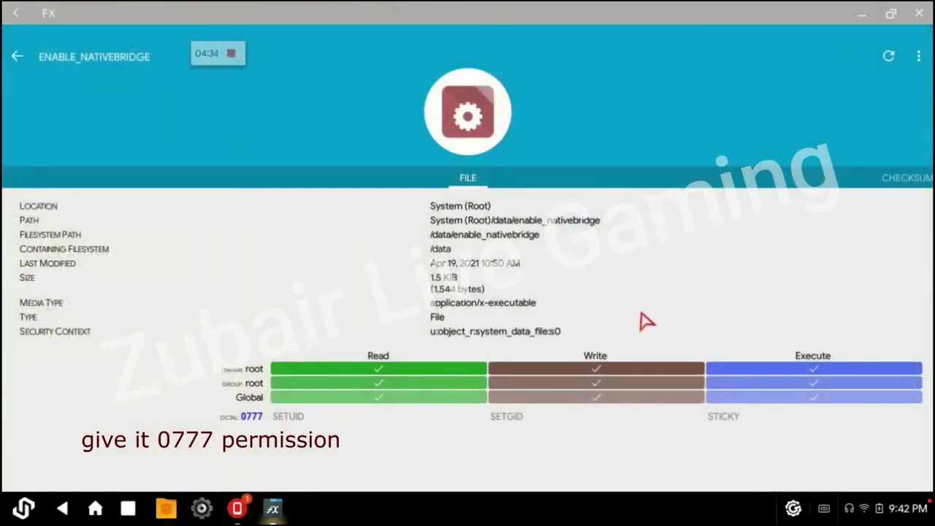
click(635, 389)
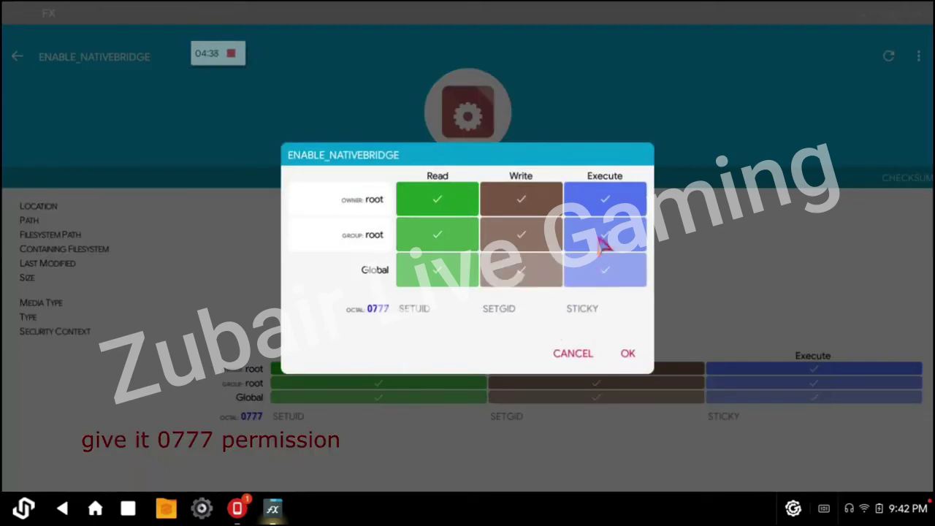
click(637, 358)
click(14, 60)
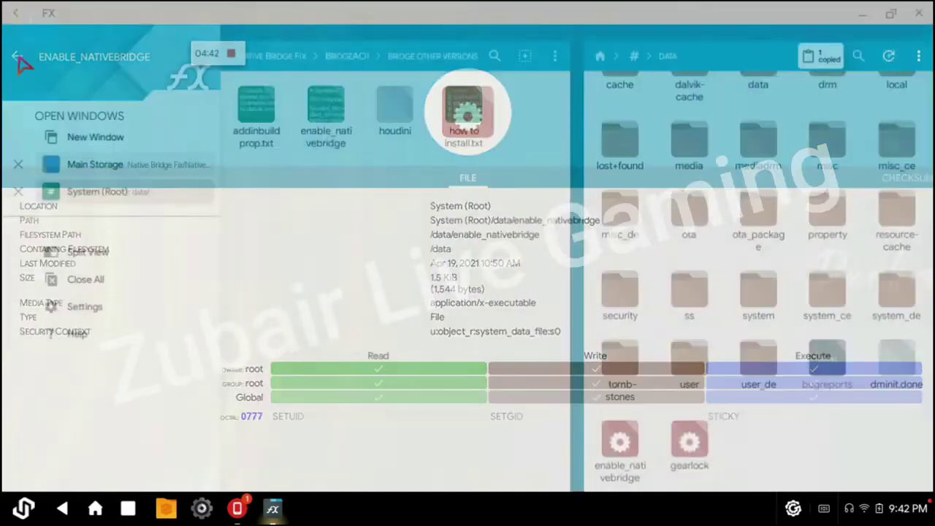
Execute the enable_nativebridge script from the data folder as root and return to the file panes
click(614, 442)
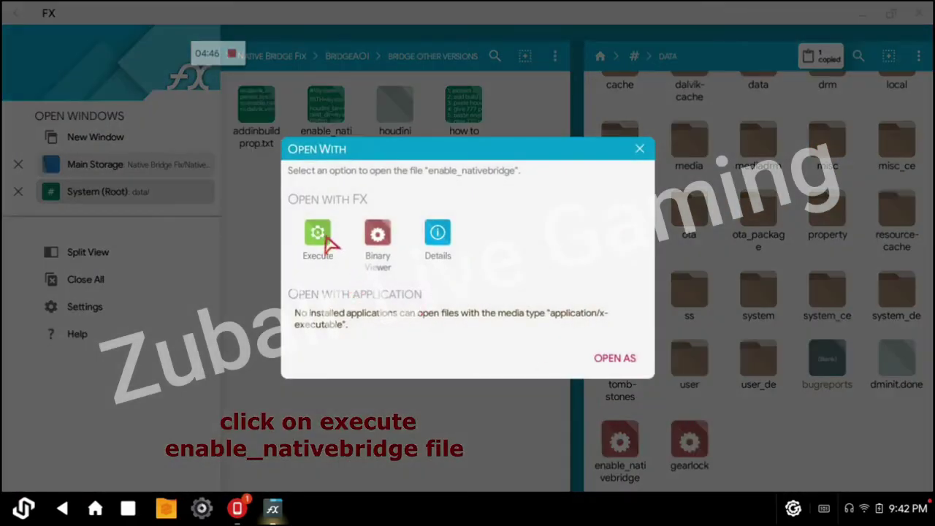
click(318, 234)
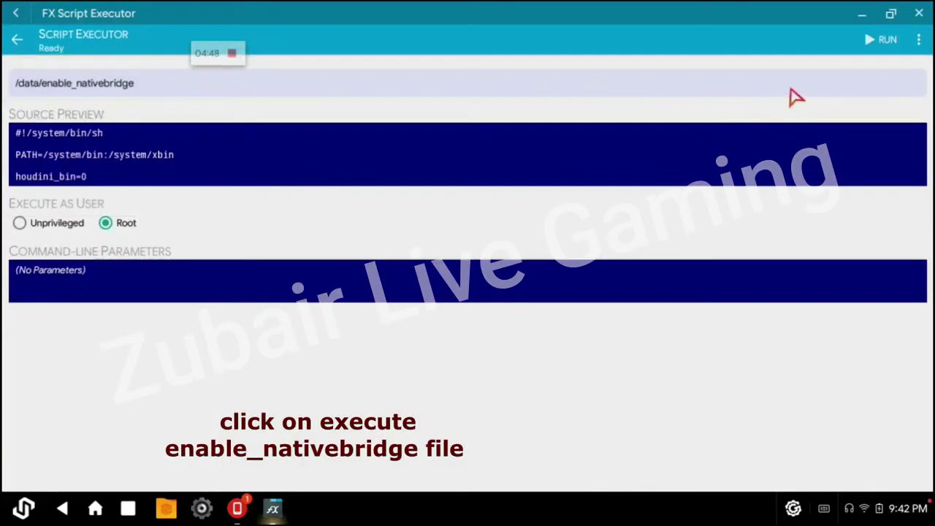
click(876, 47)
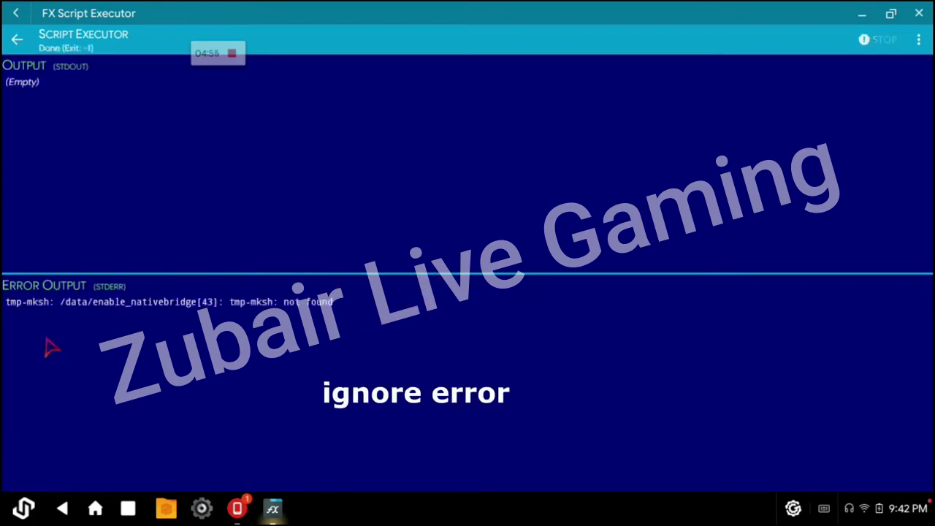
click(15, 15)
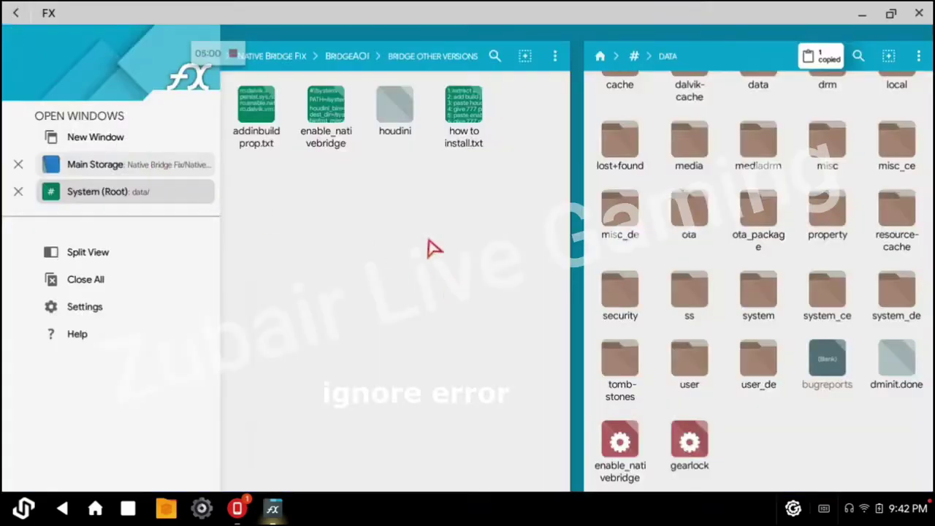
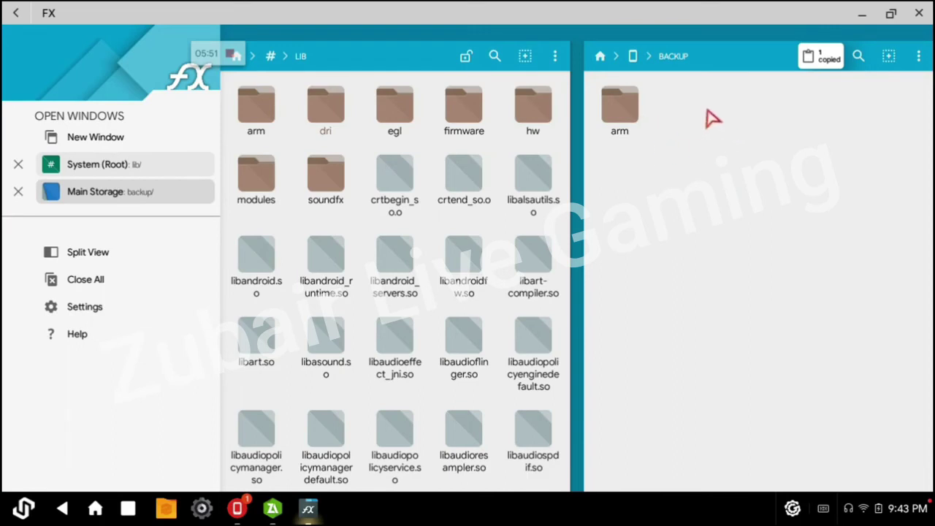
Paste the copied arm folder into the backup folder of Main Storage, resolving the name conflict with Overwrite / Merge, and close the file manager
click(819, 57)
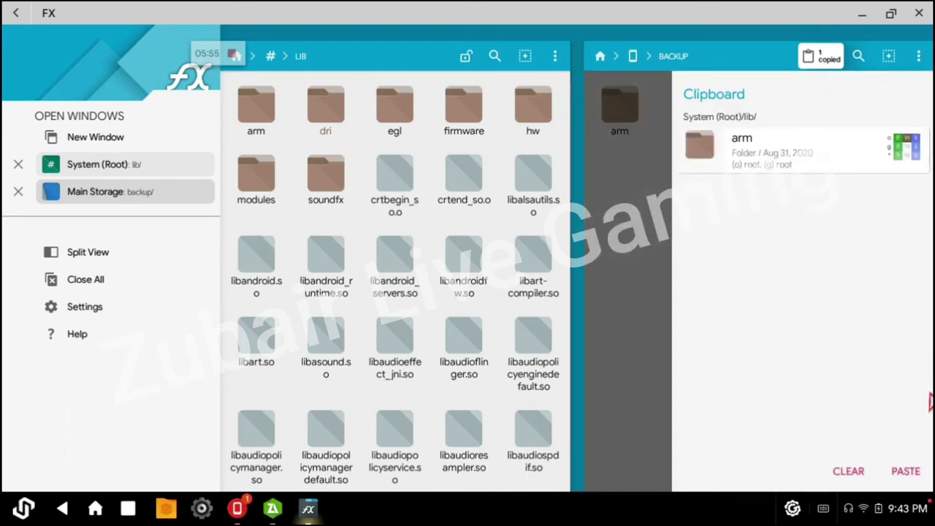
click(906, 471)
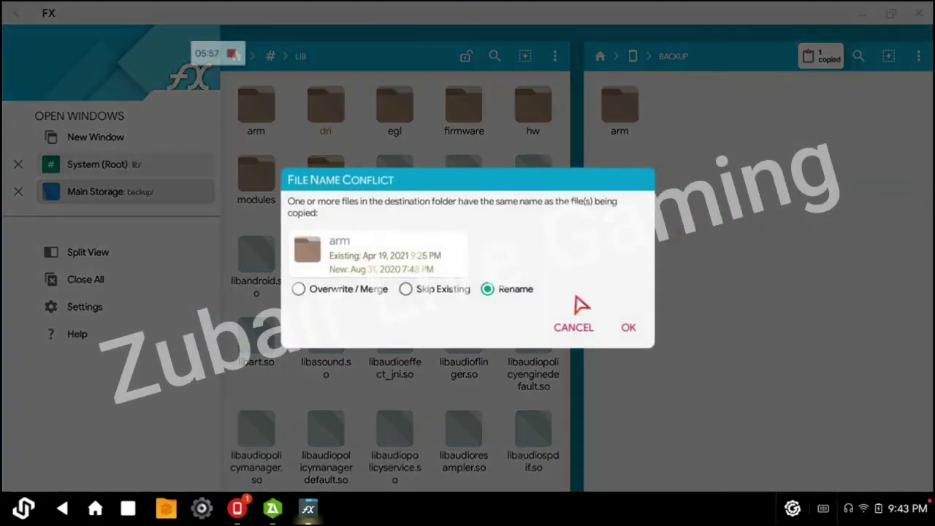
click(299, 289)
click(632, 328)
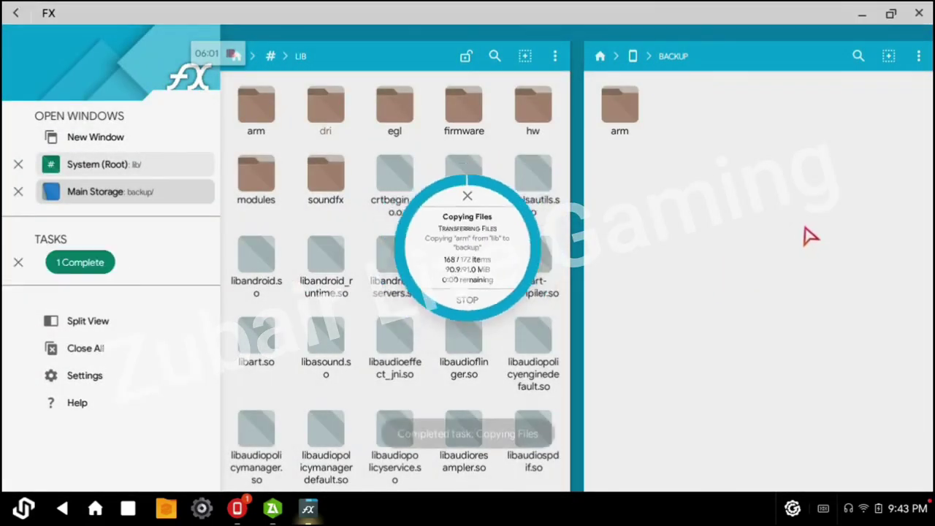
click(919, 13)
Reopen the FX file manager and copy the arm folder from the inner Native Bridge Fix folder in Main Storage
click(23, 508)
click(223, 345)
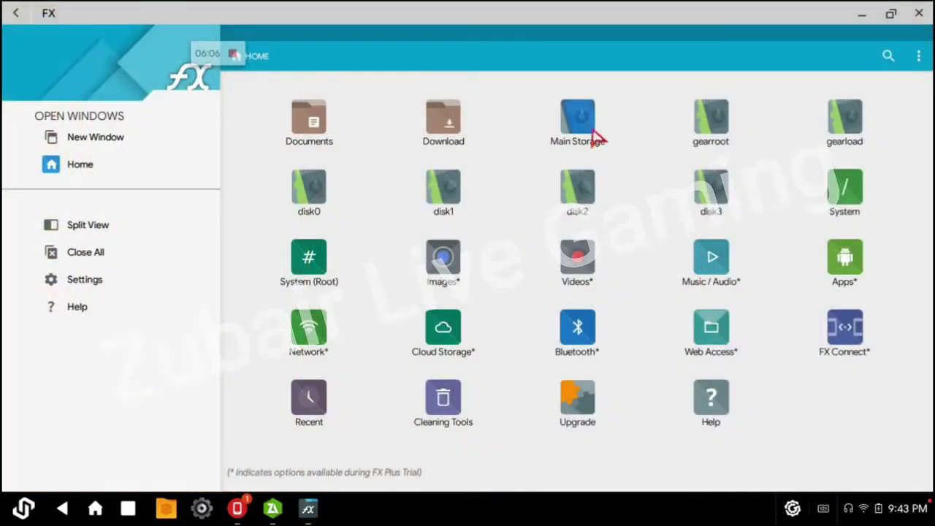
click(595, 136)
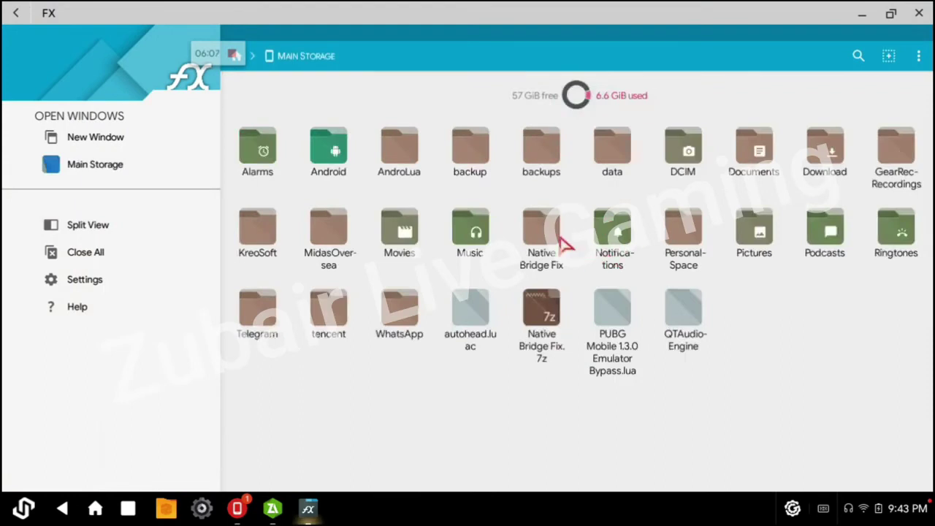
click(544, 219)
click(248, 120)
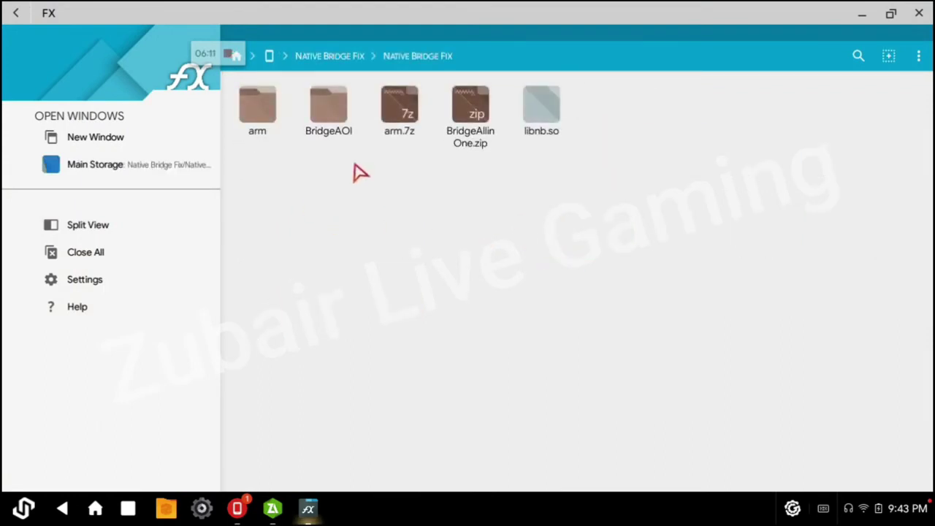
click(257, 110)
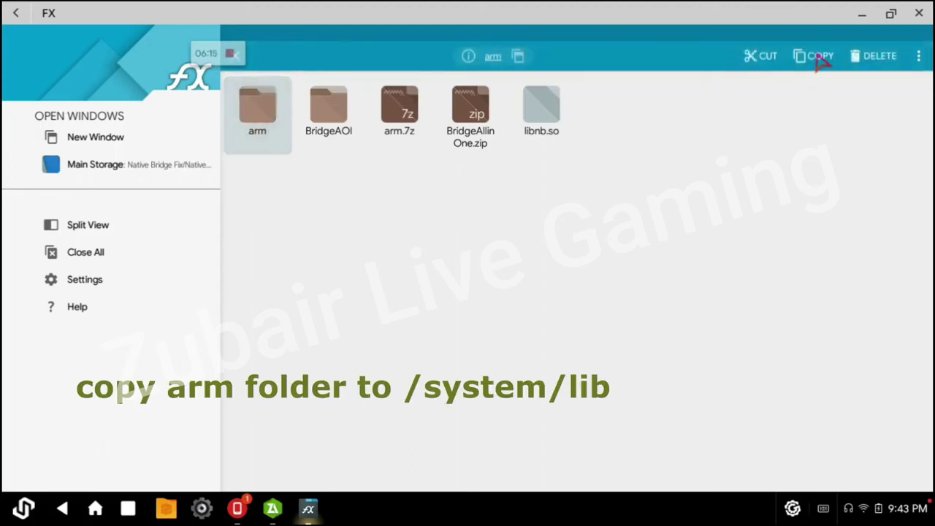
click(817, 57)
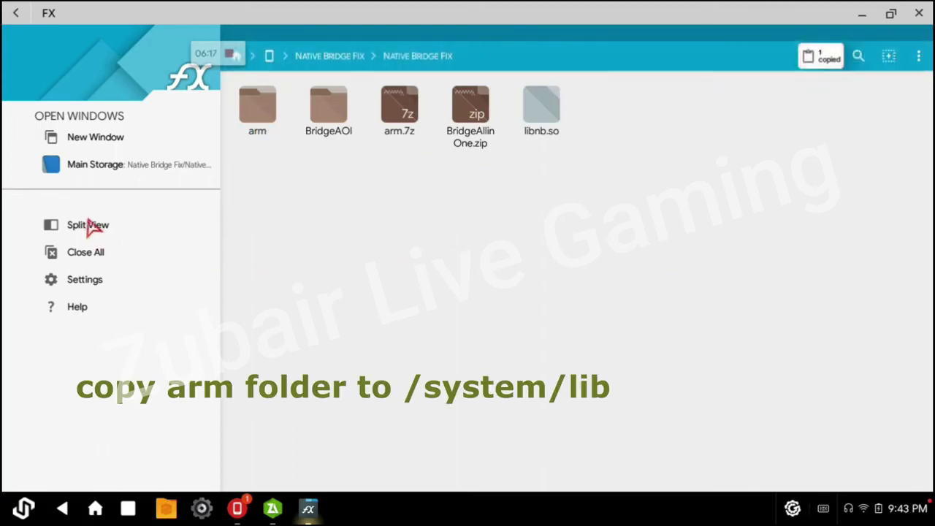
Open system/lib under System (Root) in a split view beside the Native Bridge Fix folder
click(88, 225)
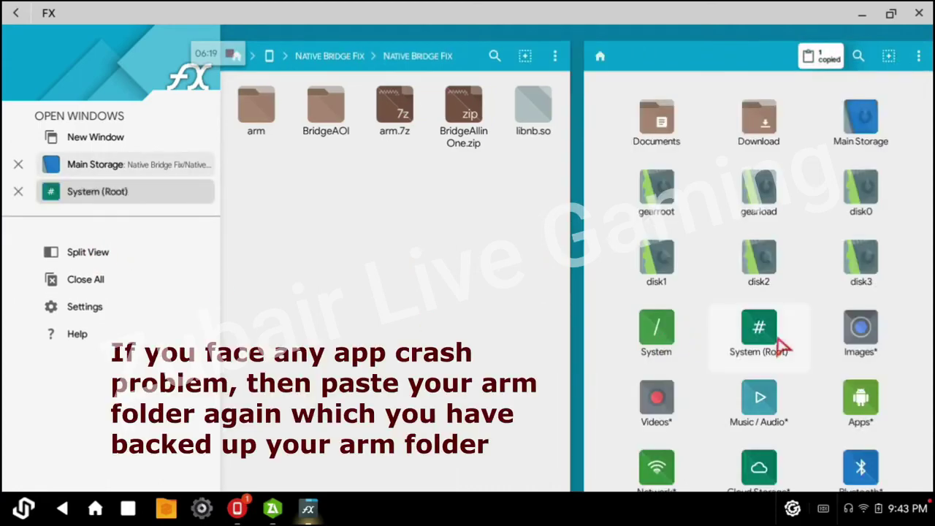
click(782, 347)
click(623, 285)
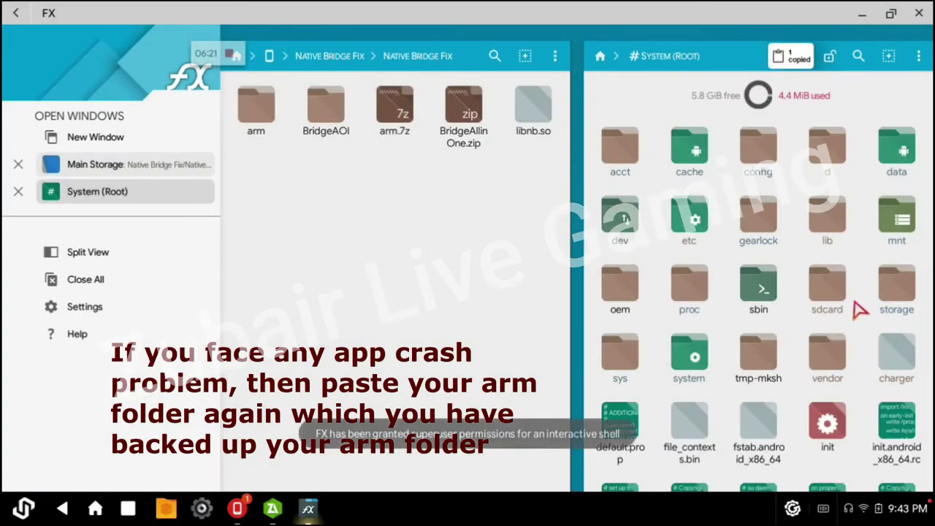
scroll(764, 340, down, 2)
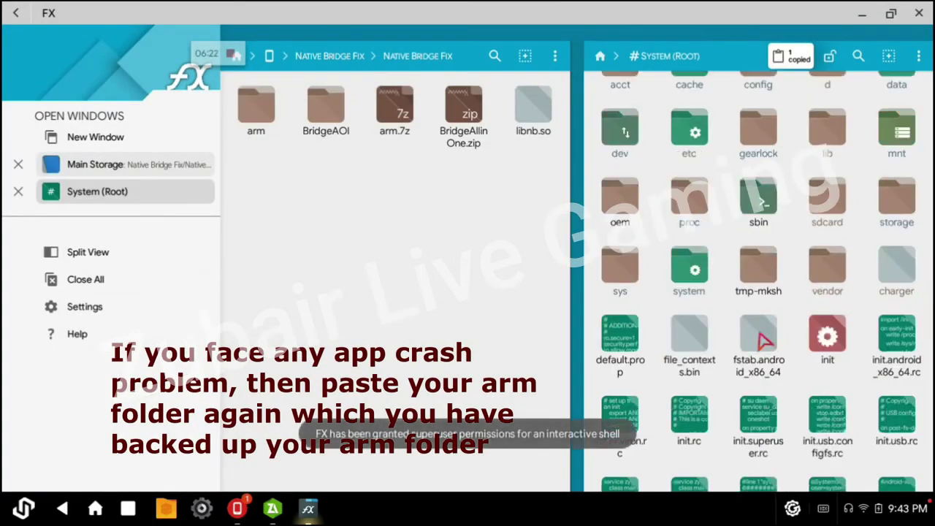
click(691, 273)
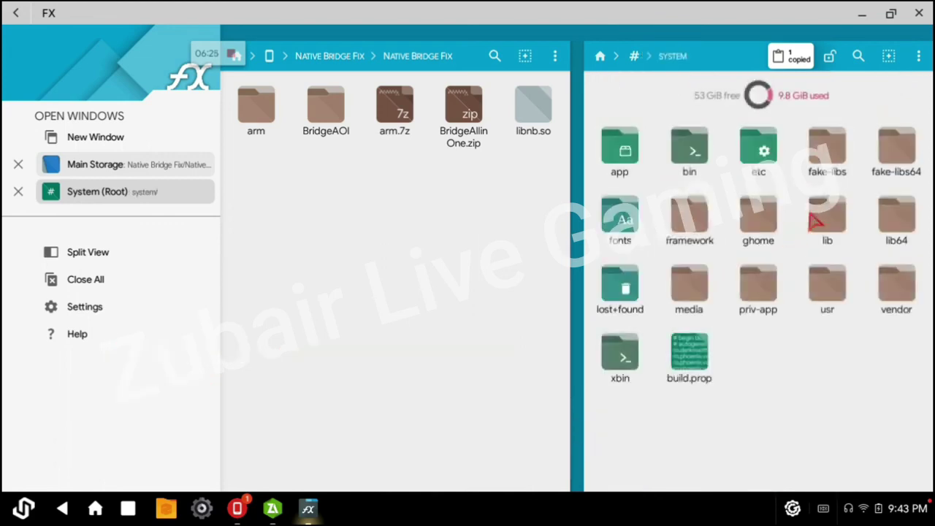
click(827, 219)
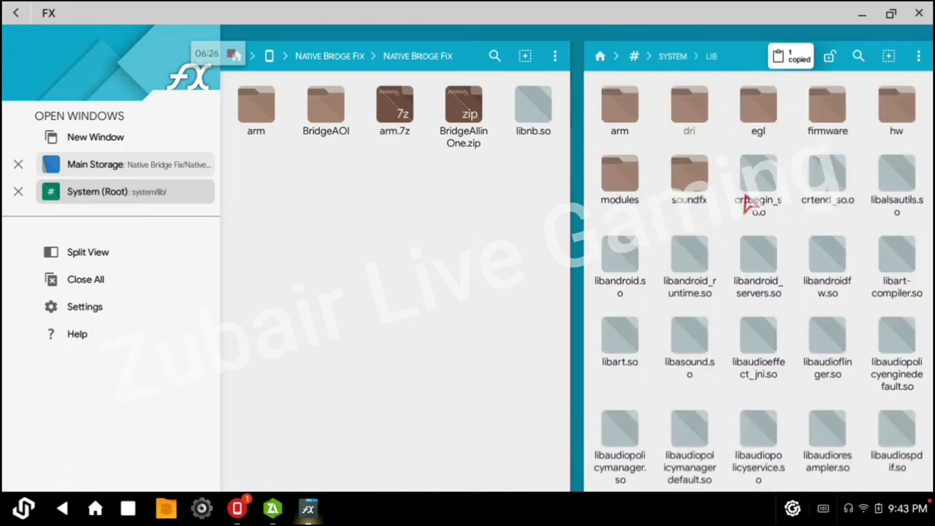
Try to paste the arm folder into system/lib with Overwrite / Merge for the name conflict, and close the FX and ZArchiver windows
click(791, 59)
click(909, 472)
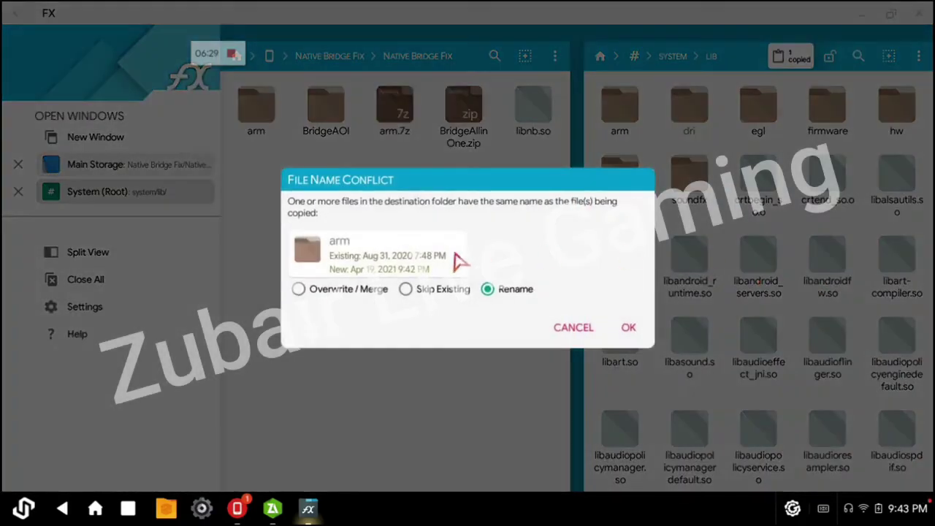
click(298, 289)
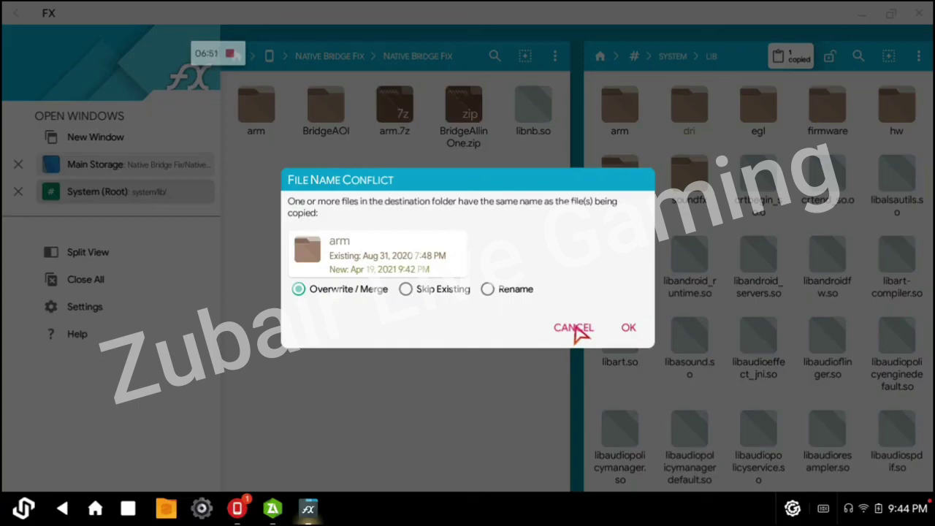
click(915, 13)
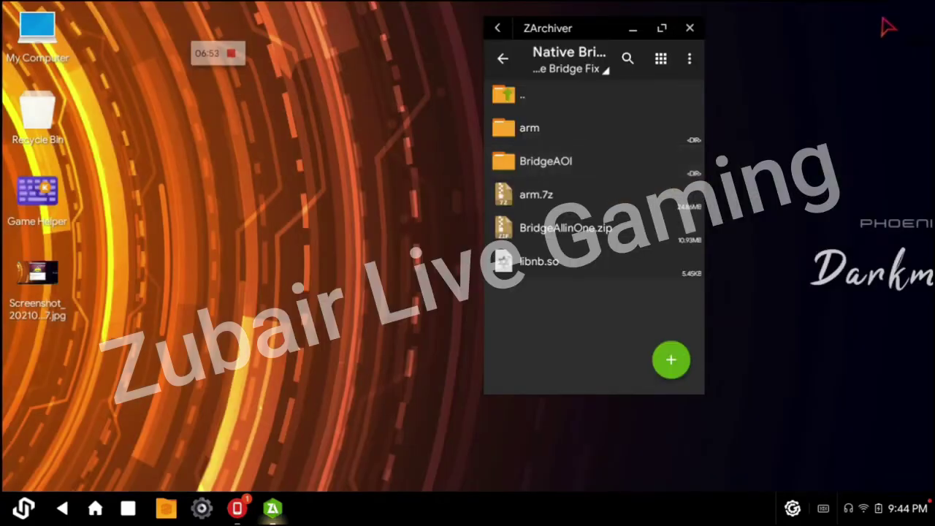
click(690, 28)
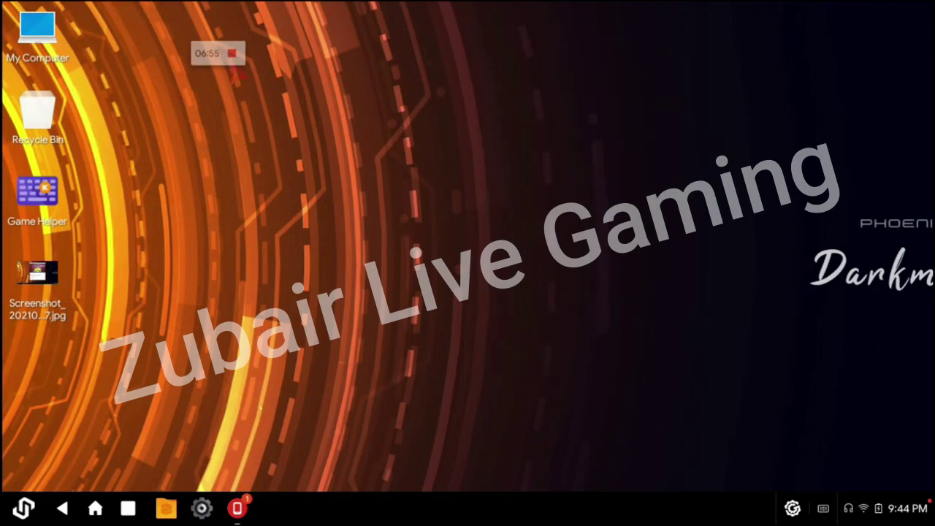